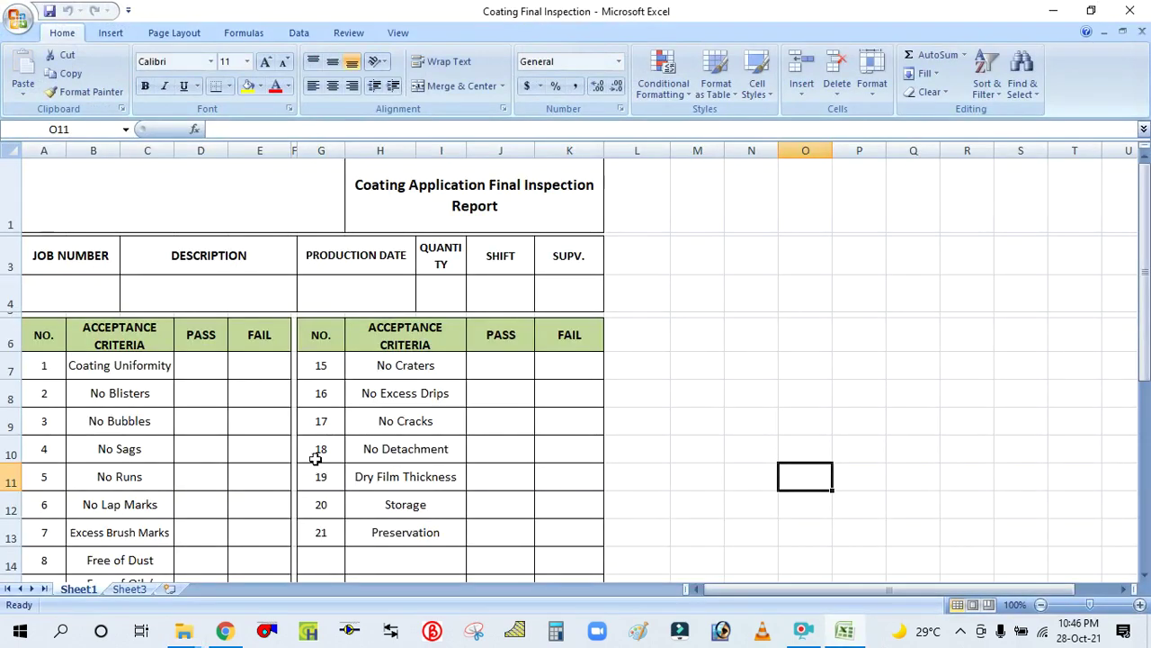
# Look over the coating inspection report sheet and open its print preview
pyautogui.scroll(-5, 355, 345)
pyautogui.scroll(5, 355, 344)
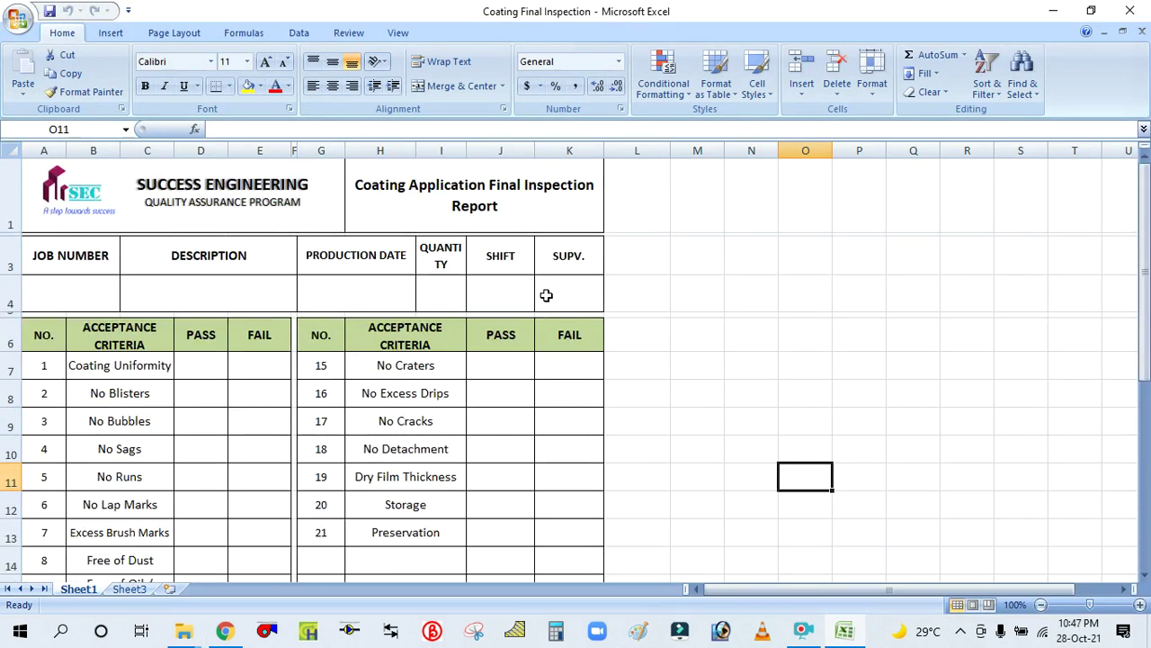
pyautogui.click(15, 21)
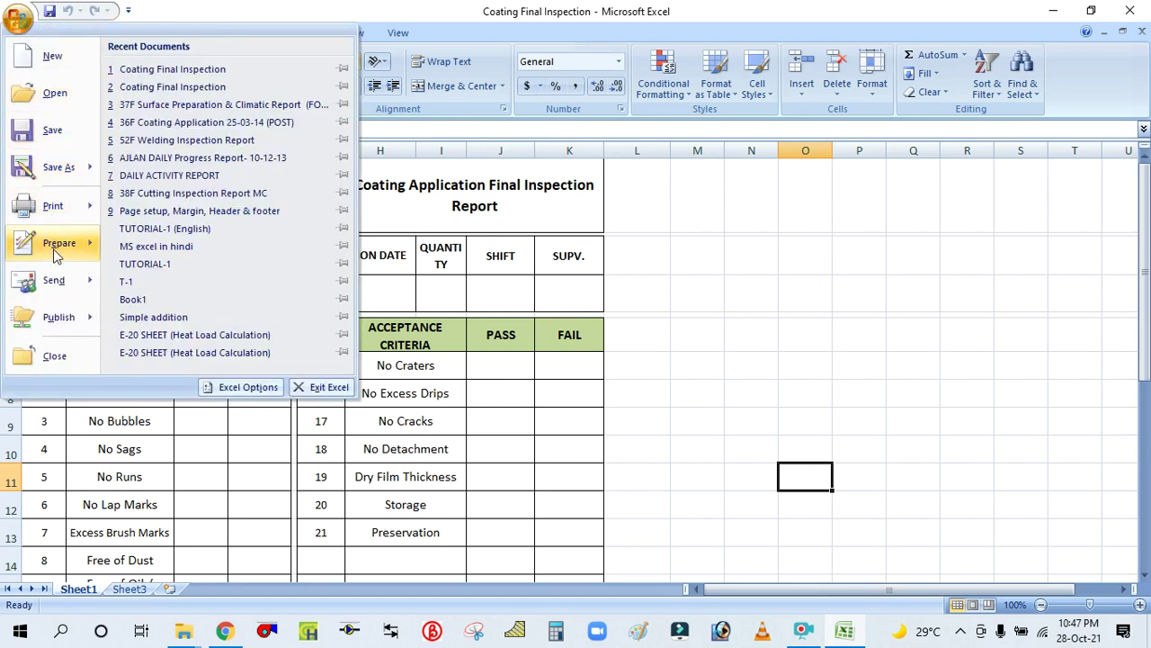
pyautogui.moveTo(64, 221)
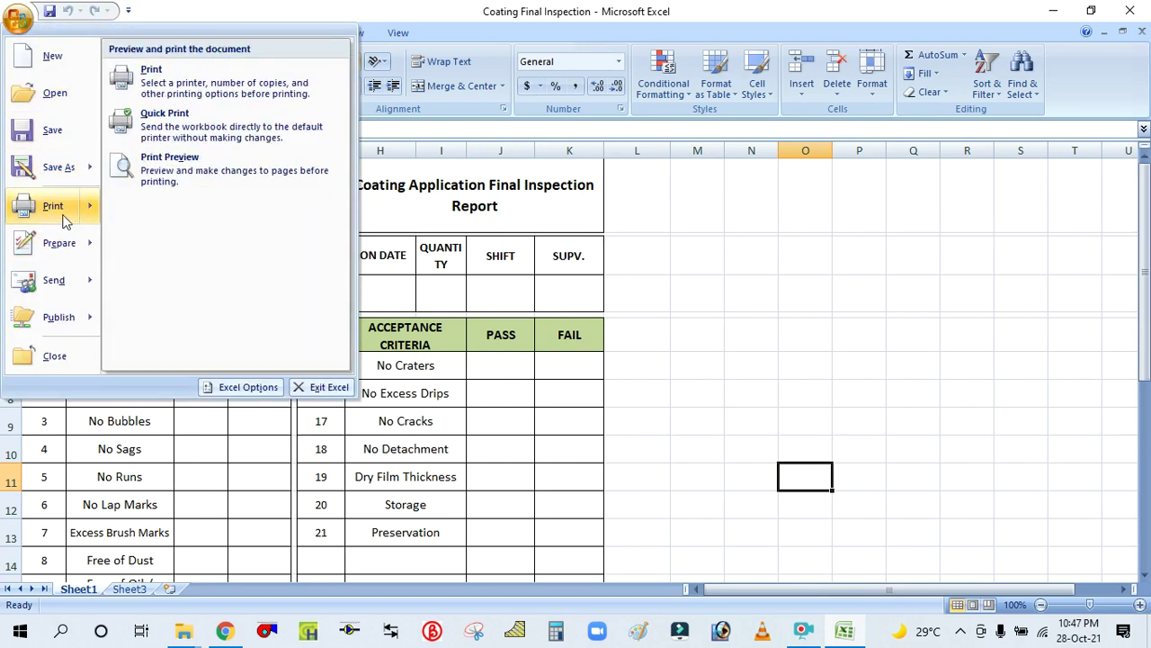
pyautogui.click(185, 176)
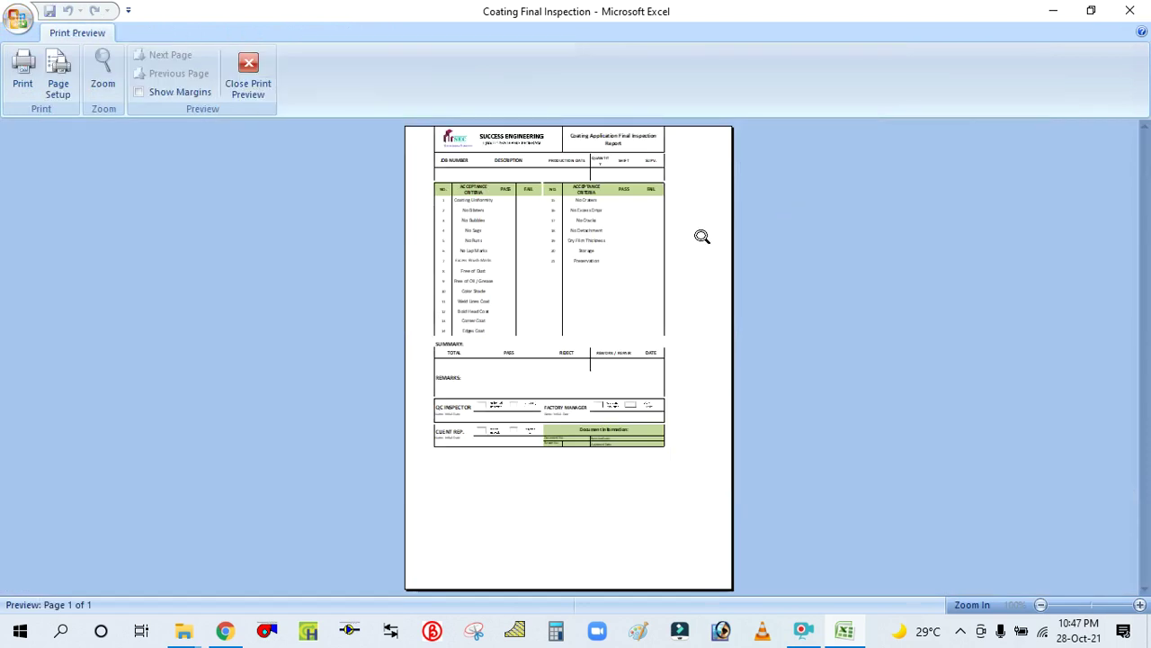
# Examine the magnified print preview from the report header down to the document information block, checking the page layout and unused space
pyautogui.click(702, 236)
pyautogui.scroll(5, 617, 283)
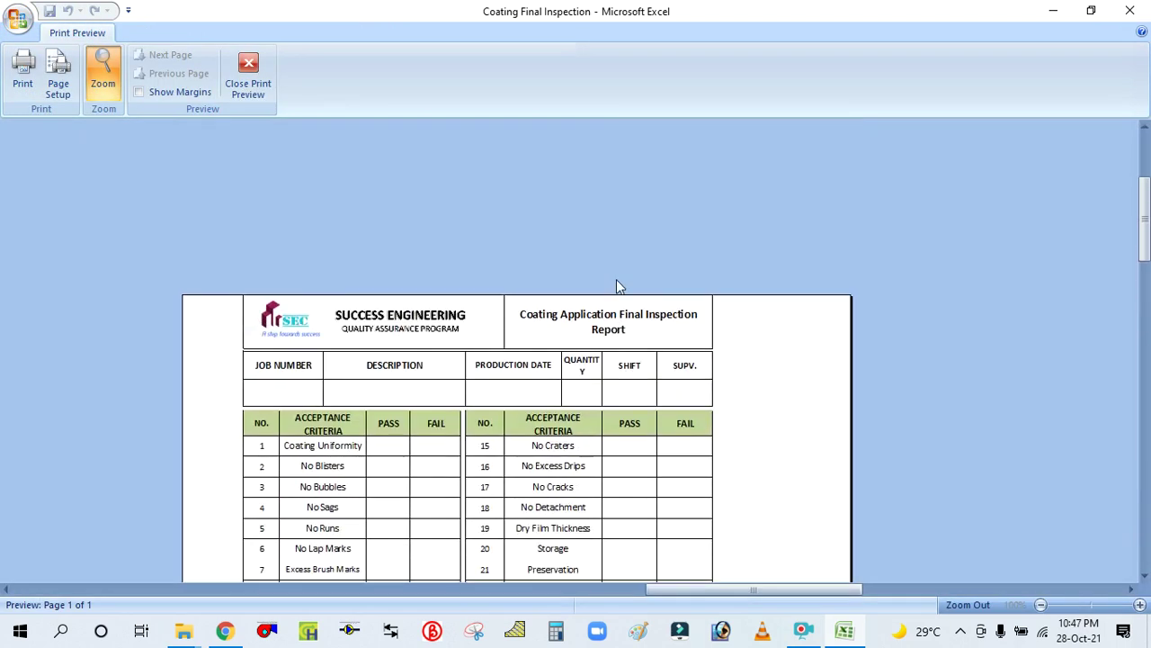
pyautogui.scroll(-10, 617, 284)
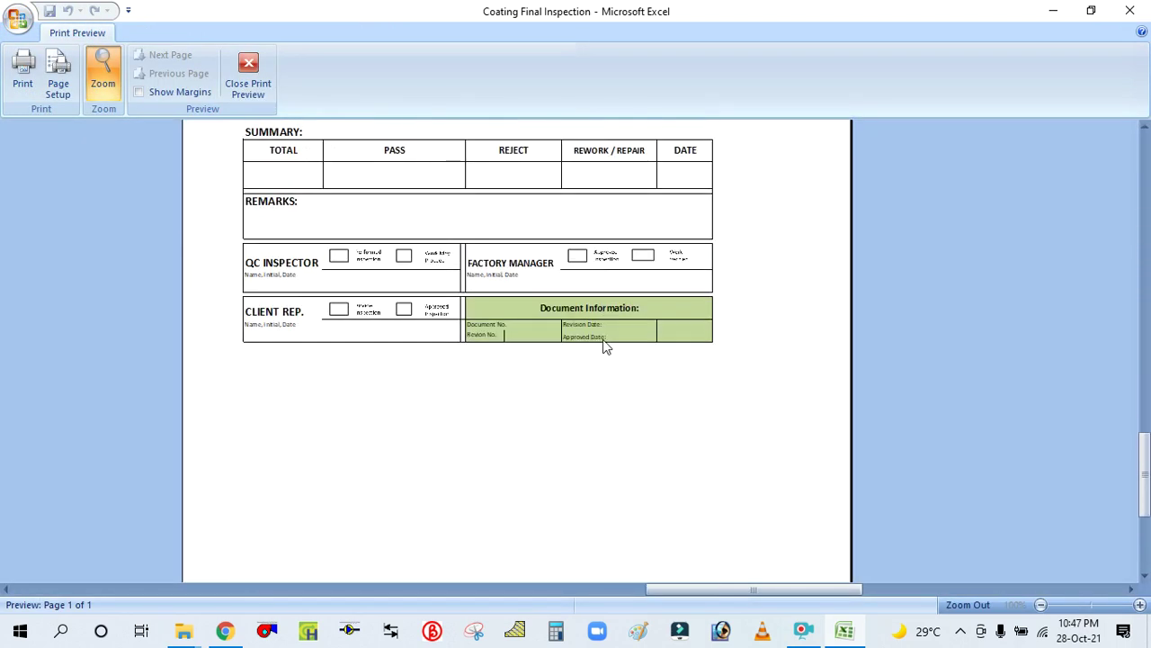
pyautogui.scroll(10, 617, 360)
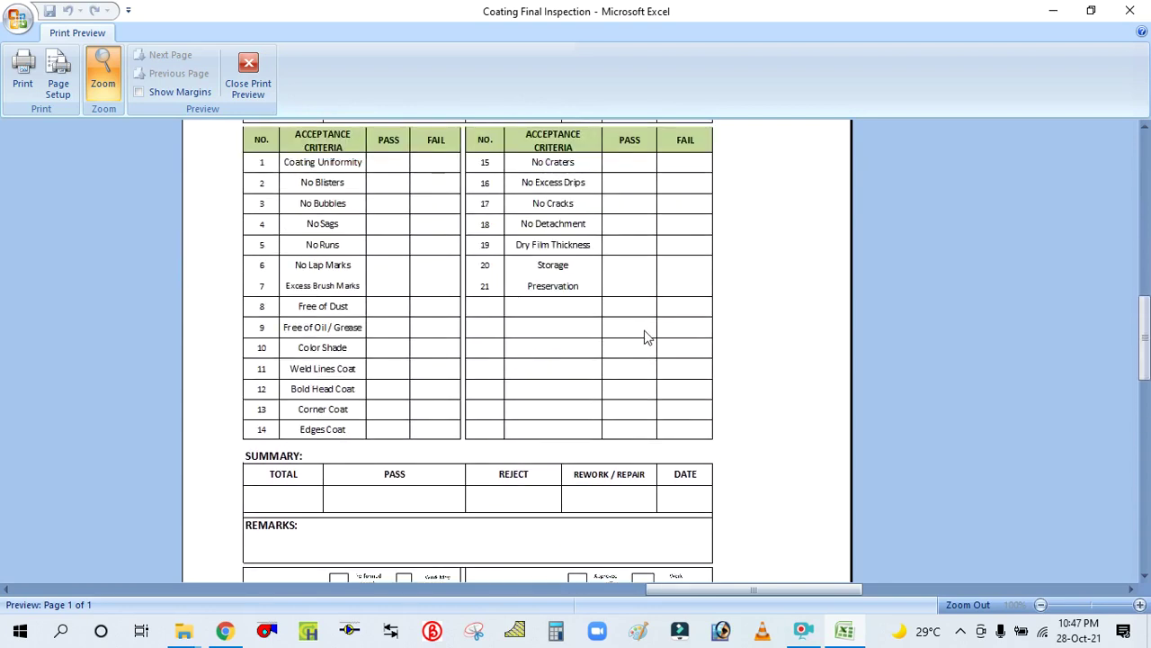
pyautogui.scroll(-2, 681, 298)
pyautogui.scroll(5, 679, 295)
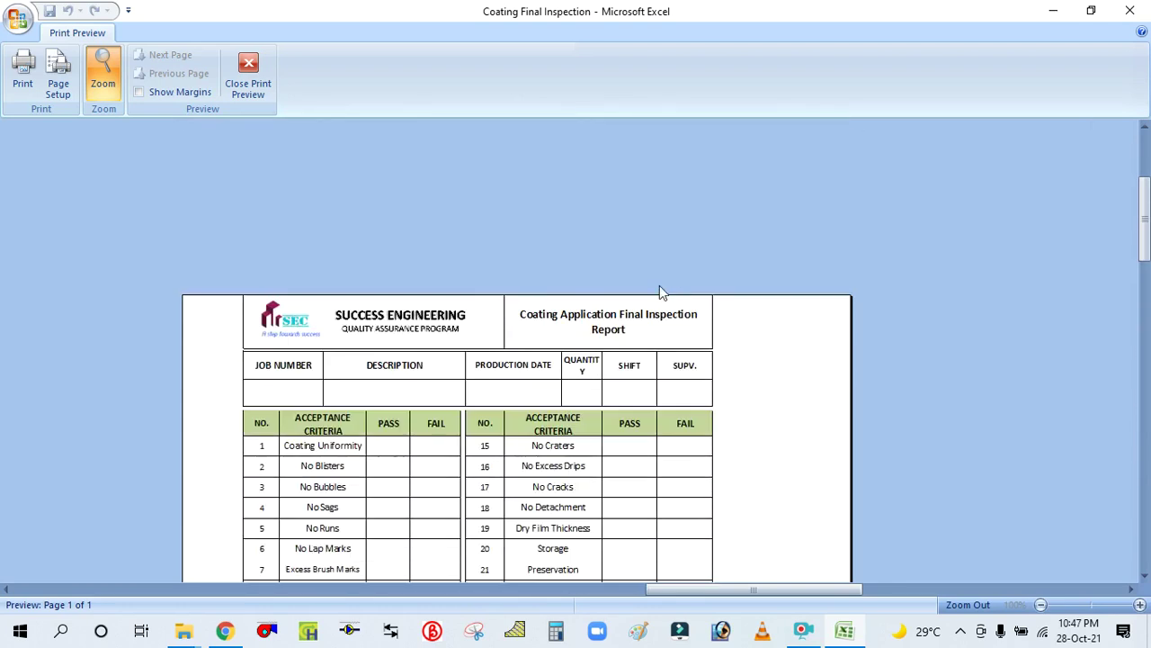
pyautogui.scroll(-5, 463, 296)
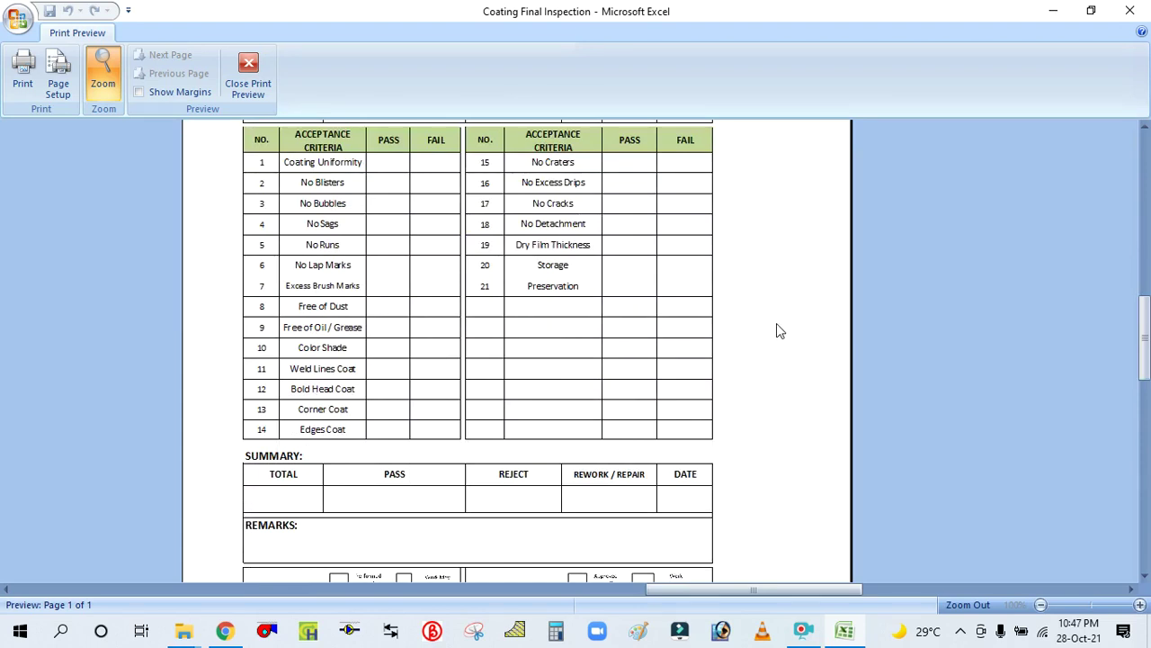
pyautogui.scroll(3, 777, 326)
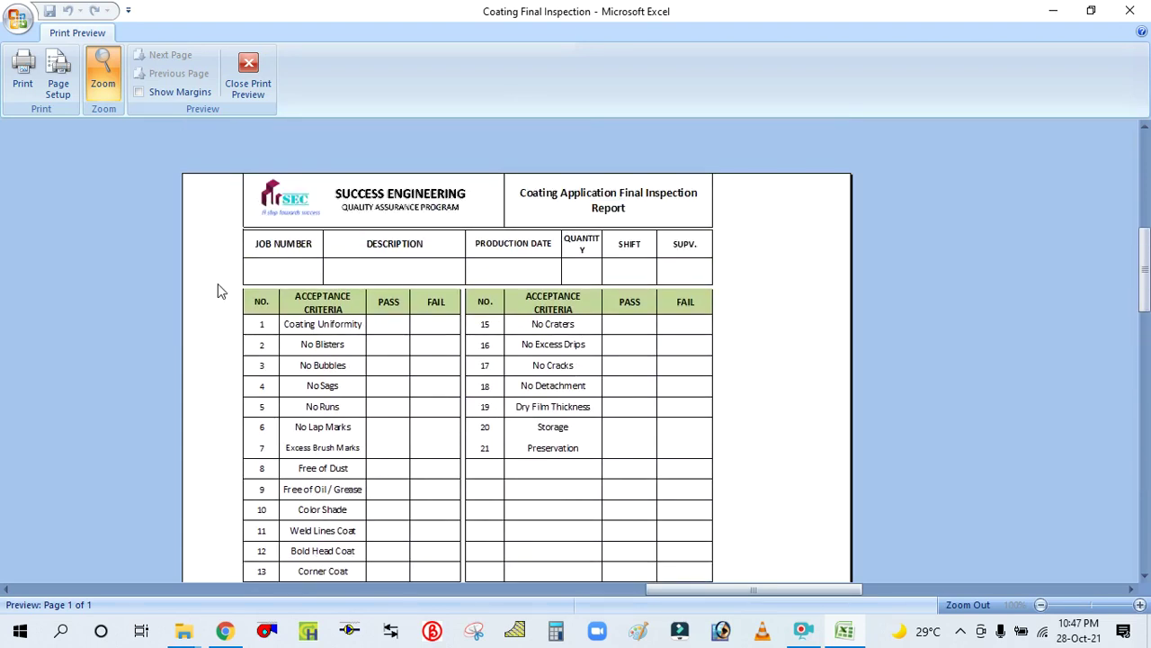
pyautogui.scroll(-5, 218, 291)
pyautogui.scroll(2, 231, 283)
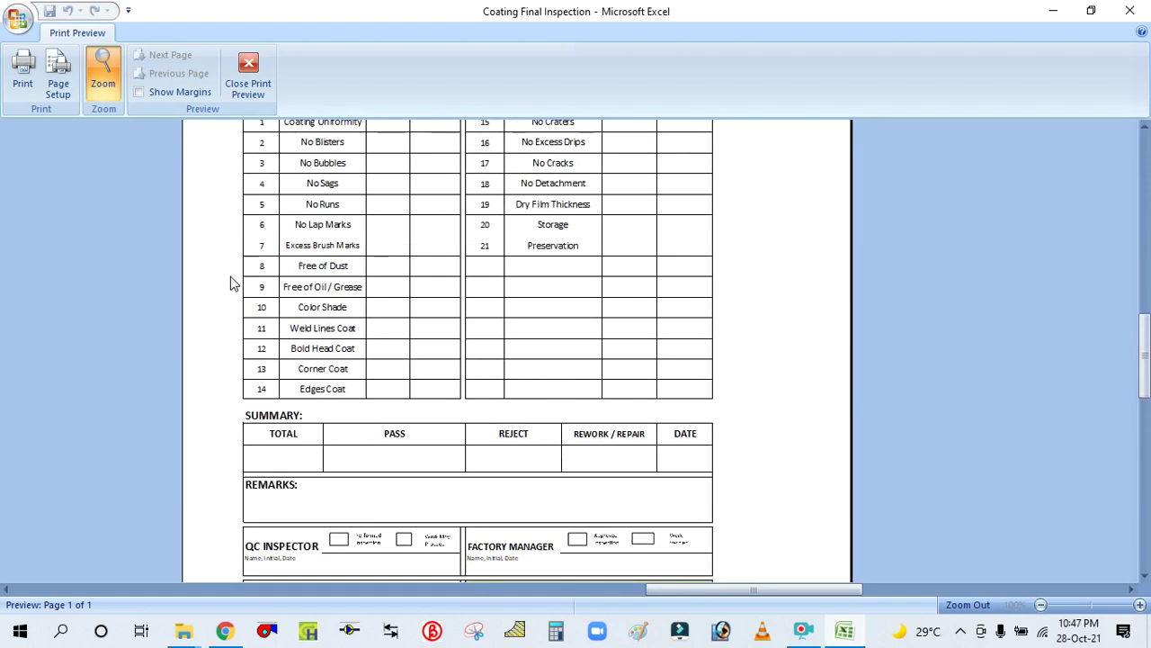
pyautogui.scroll(3, 552, 330)
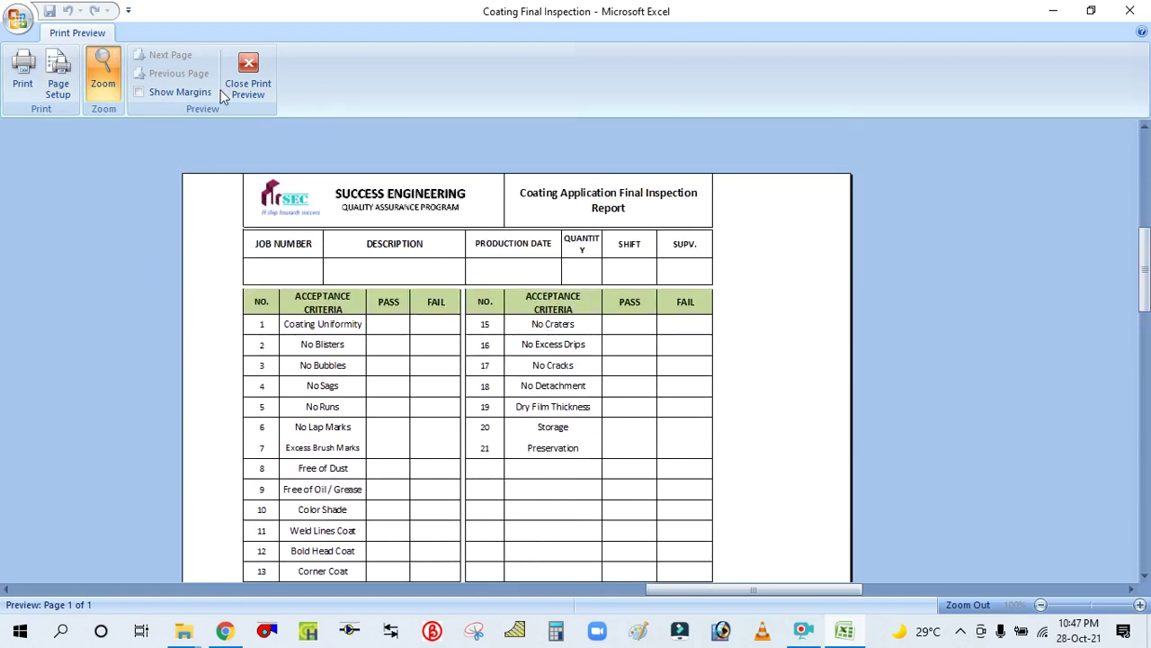
# In the page setup, try landscape, return to portrait orientation and adjust the scaling to 100% of normal size
pyautogui.click(58, 81)
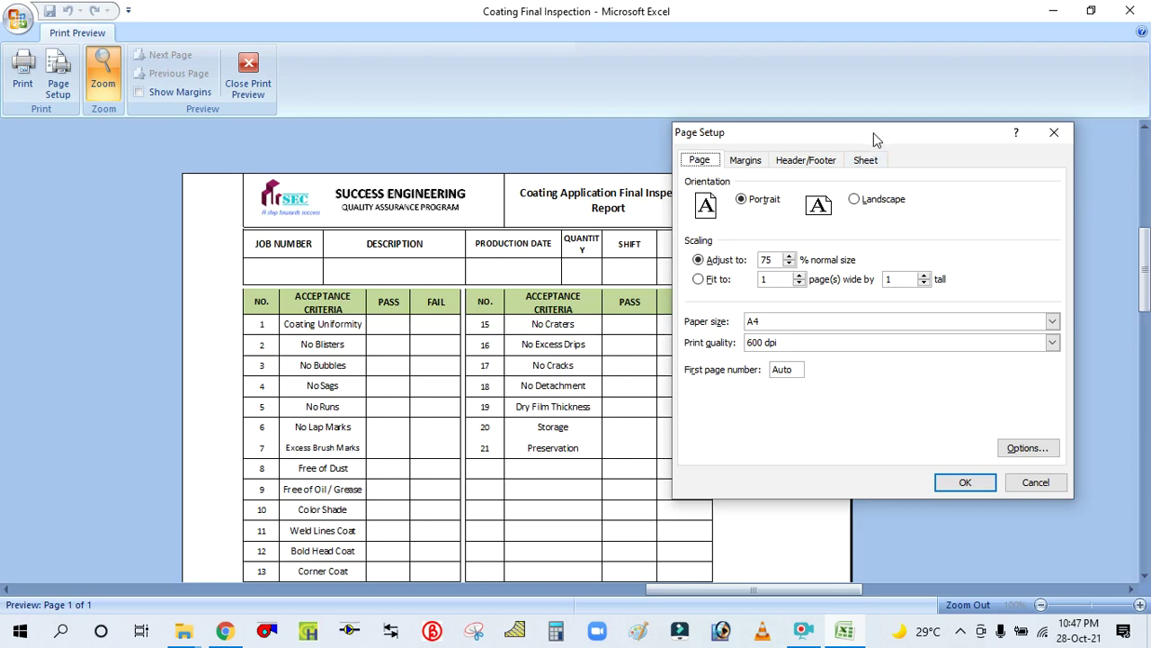
pyautogui.moveTo(871, 133); pyautogui.dragTo(875, 60)
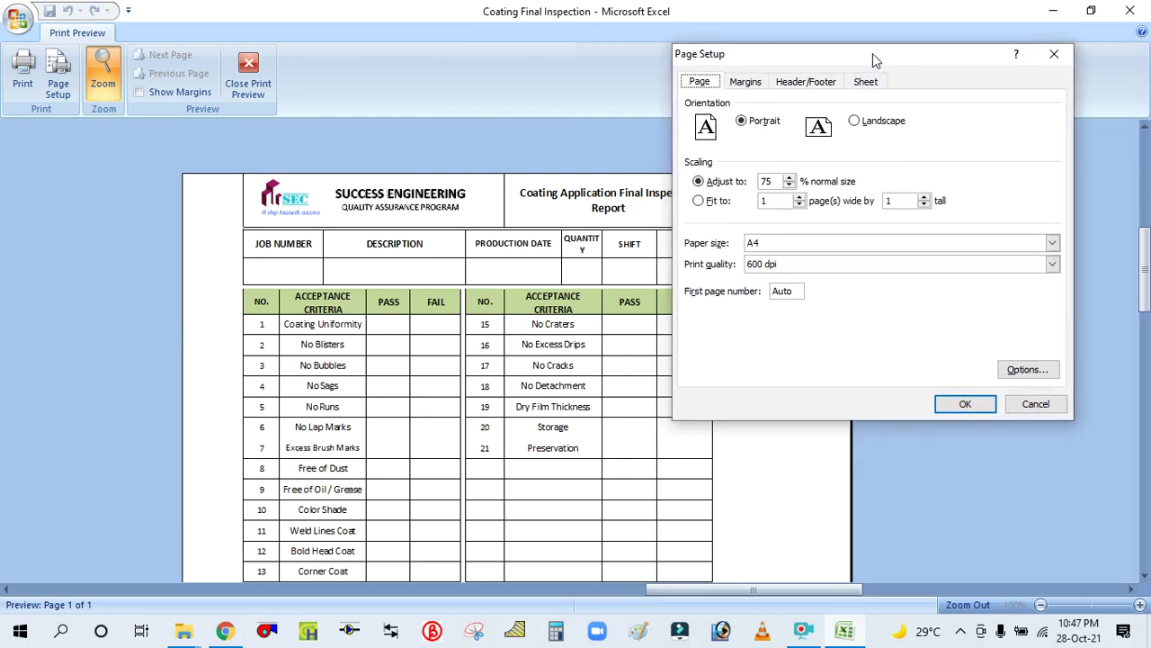
pyautogui.click(855, 122)
pyautogui.click(742, 123)
pyautogui.click(855, 122)
pyautogui.click(744, 125)
pyautogui.doubleClick(789, 178)
pyautogui.tripleClick(788, 180)
# Try the Letter and A3 paper sizes and set the paper size back to A4
pyautogui.click(1050, 243)
pyautogui.scroll(1, 848, 288)
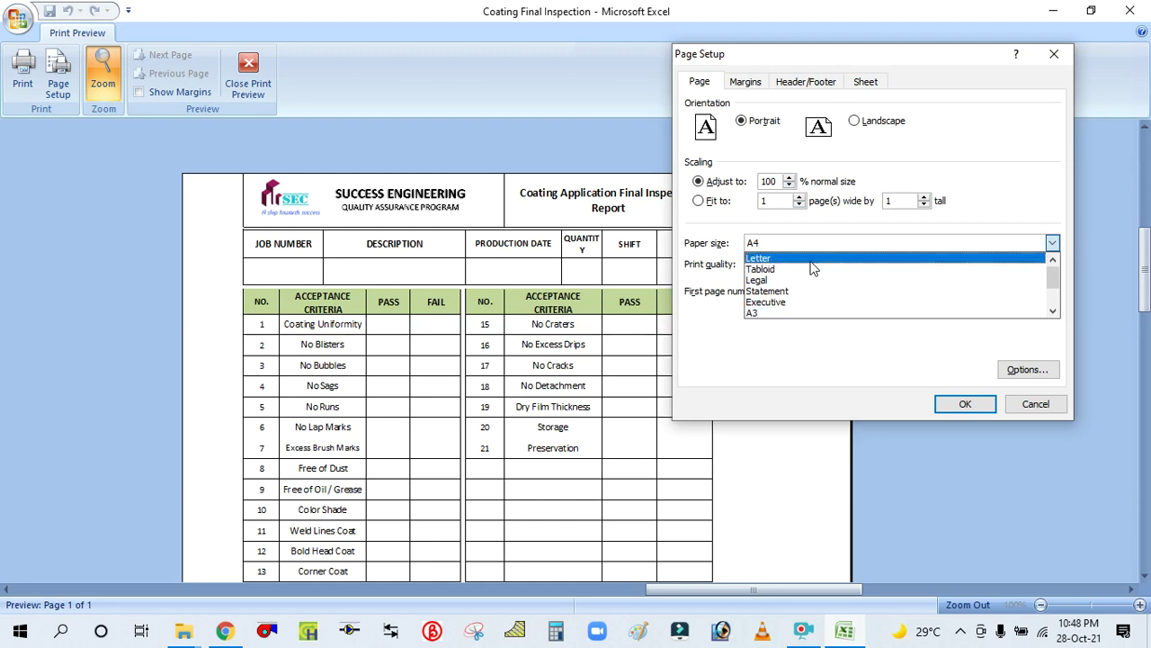
pyautogui.click(811, 259)
pyautogui.click(1016, 243)
pyautogui.scroll(-1, 866, 293)
pyautogui.click(844, 300)
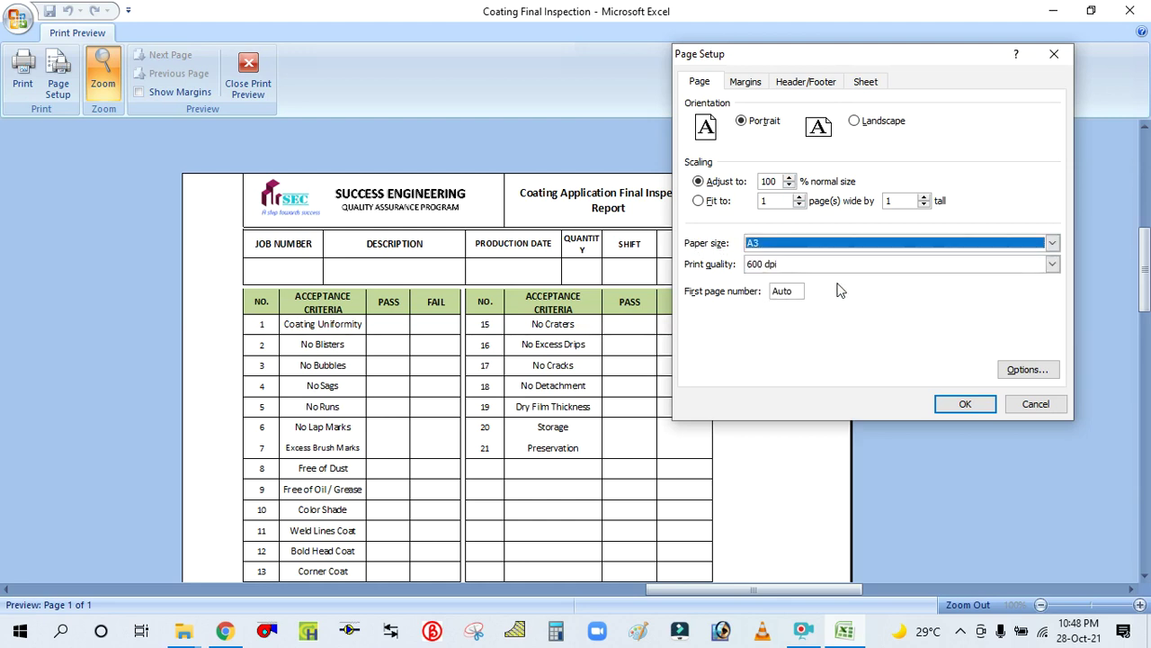
pyautogui.click(982, 249)
pyautogui.scroll(-1, 869, 280)
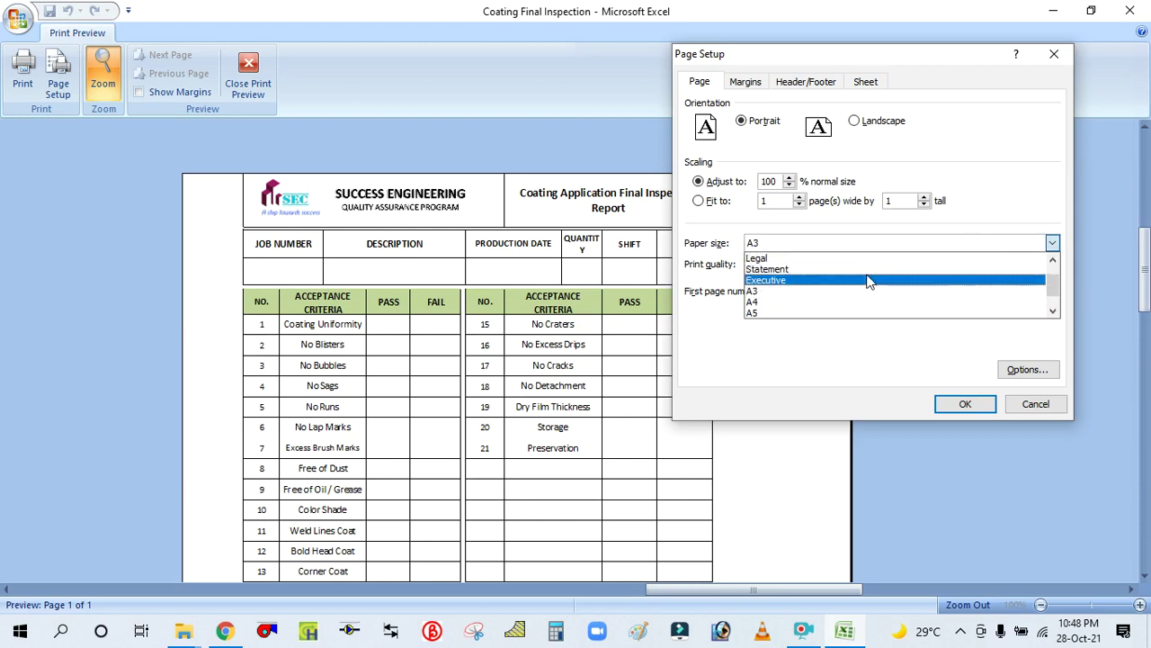
pyautogui.click(773, 303)
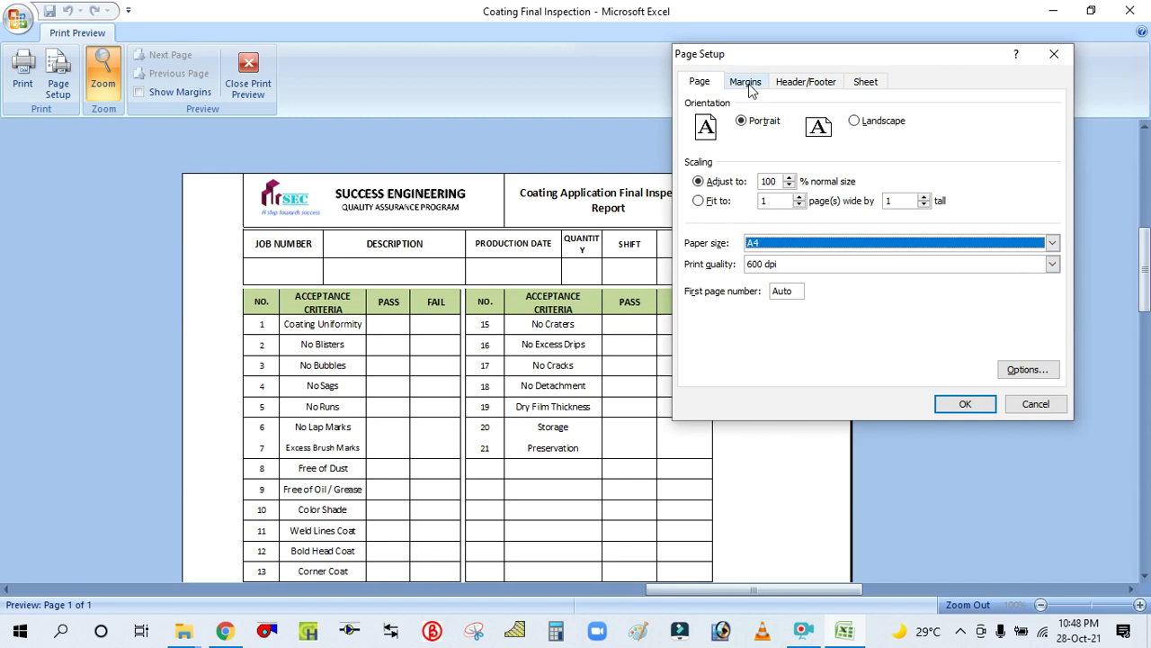
# Set the page margins to 0.35 at the top and 0.25 on the left and right, and apply the page setup
pyautogui.moveTo(769, 58); pyautogui.dragTo(710, 58)
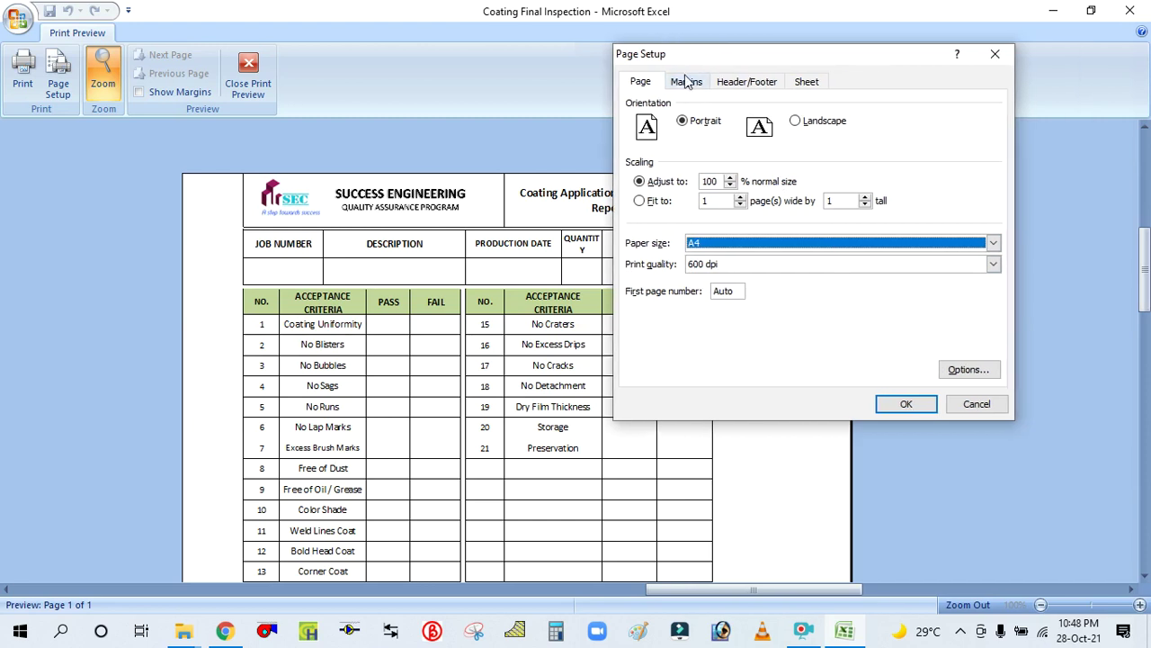
pyautogui.click(687, 82)
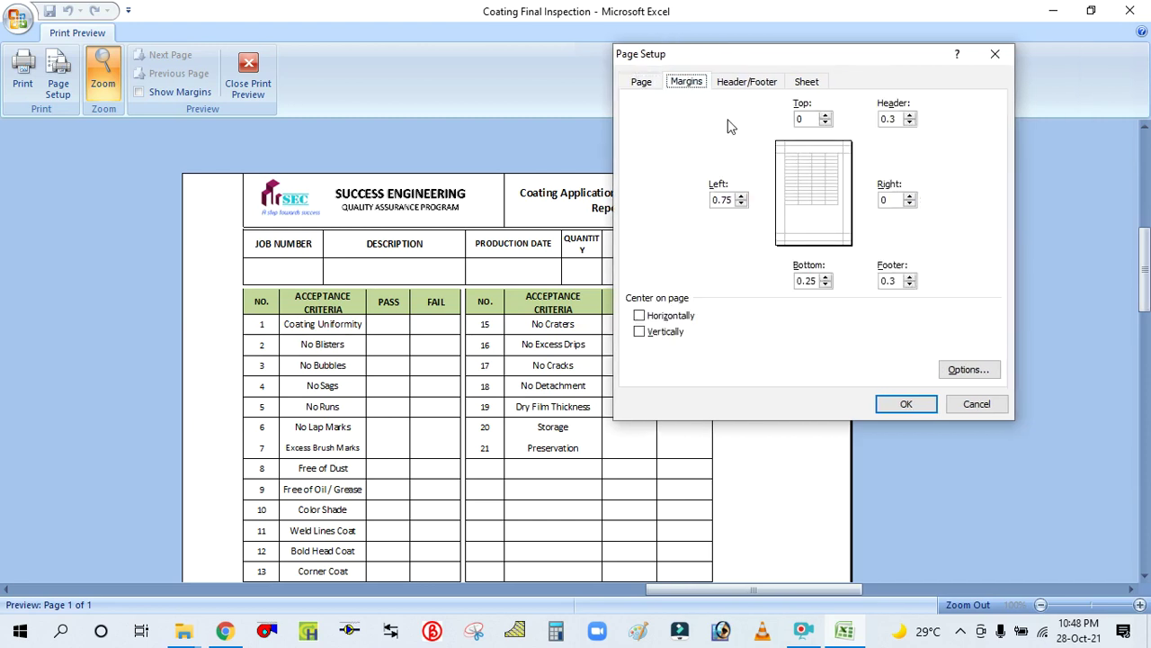
pyautogui.doubleClick(808, 118)
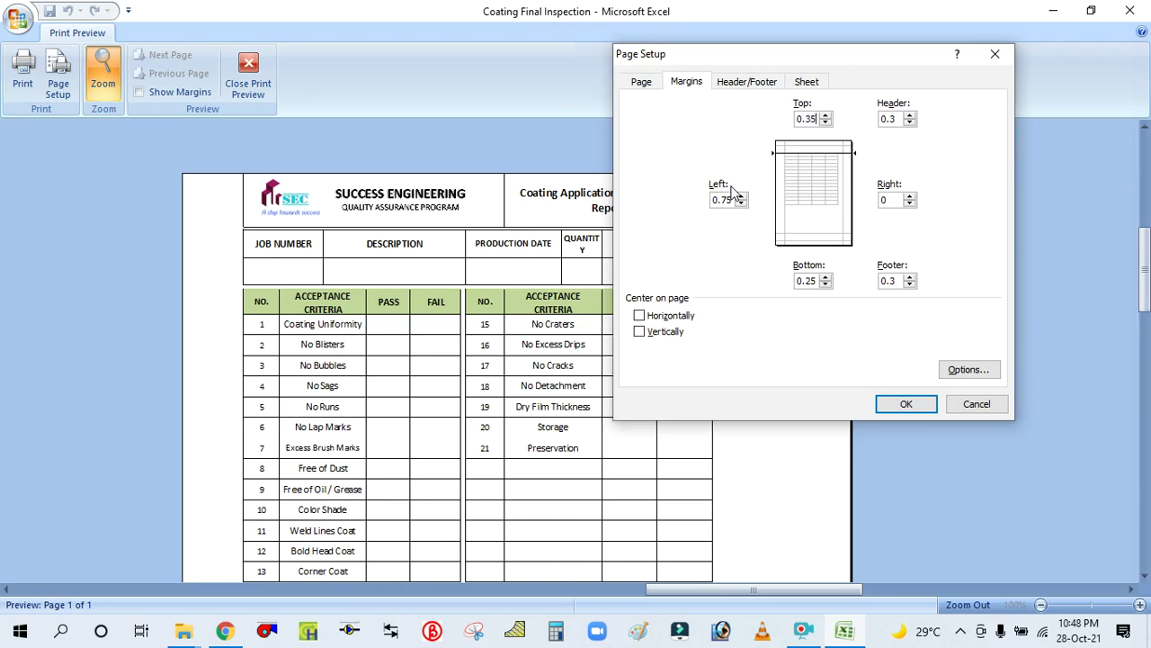
pyautogui.click(728, 199)
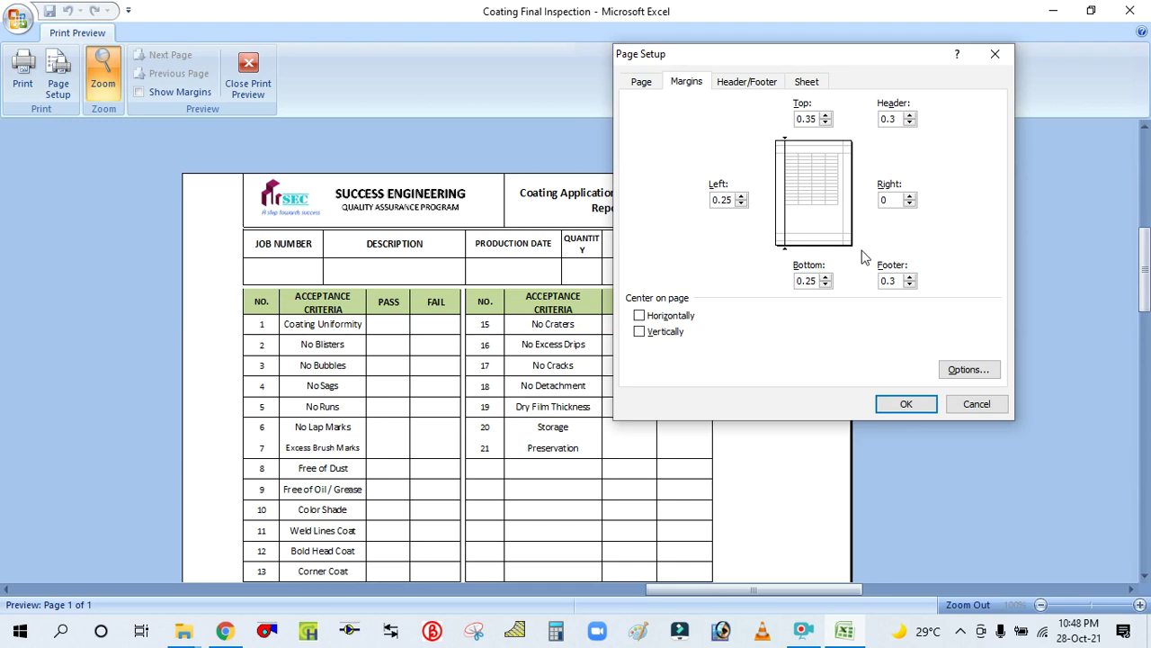
pyautogui.doubleClick(884, 199)
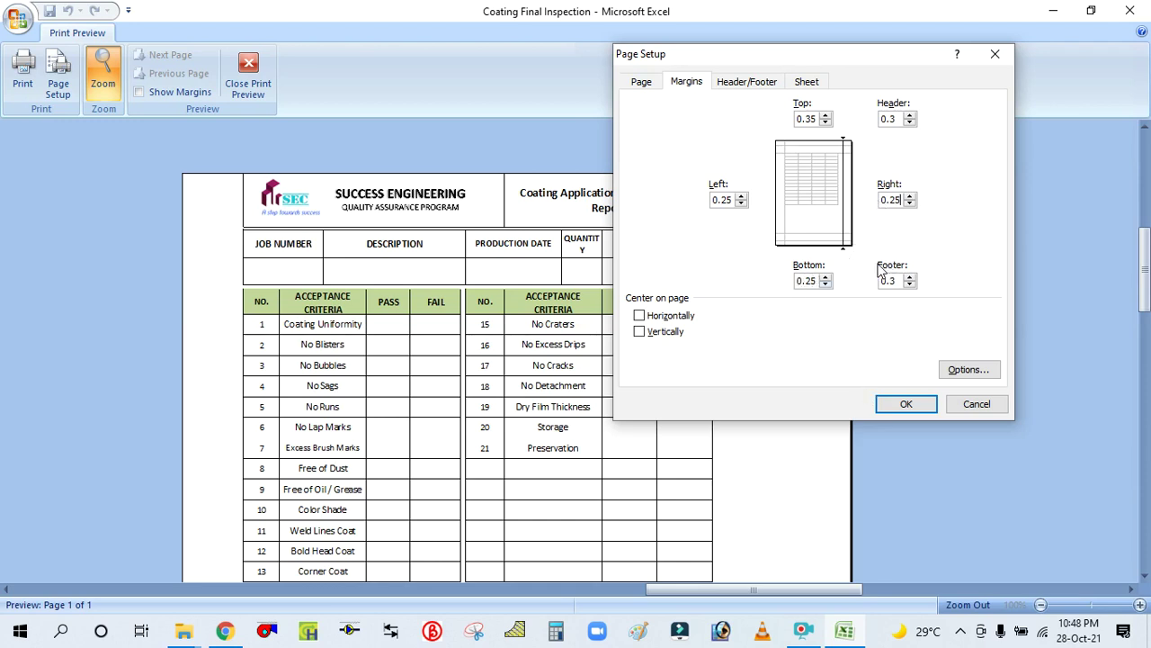
pyautogui.click(882, 408)
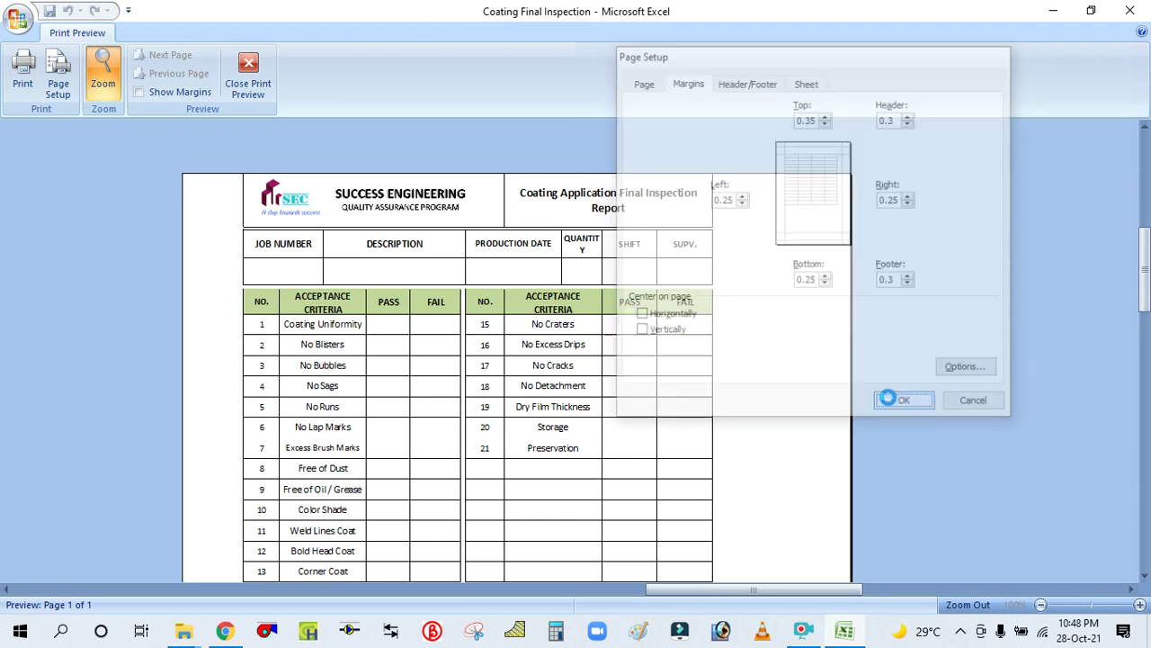
# Review the whole previewed page to check how the report fits with the new scaling and margins
pyautogui.scroll(-8, 612, 369)
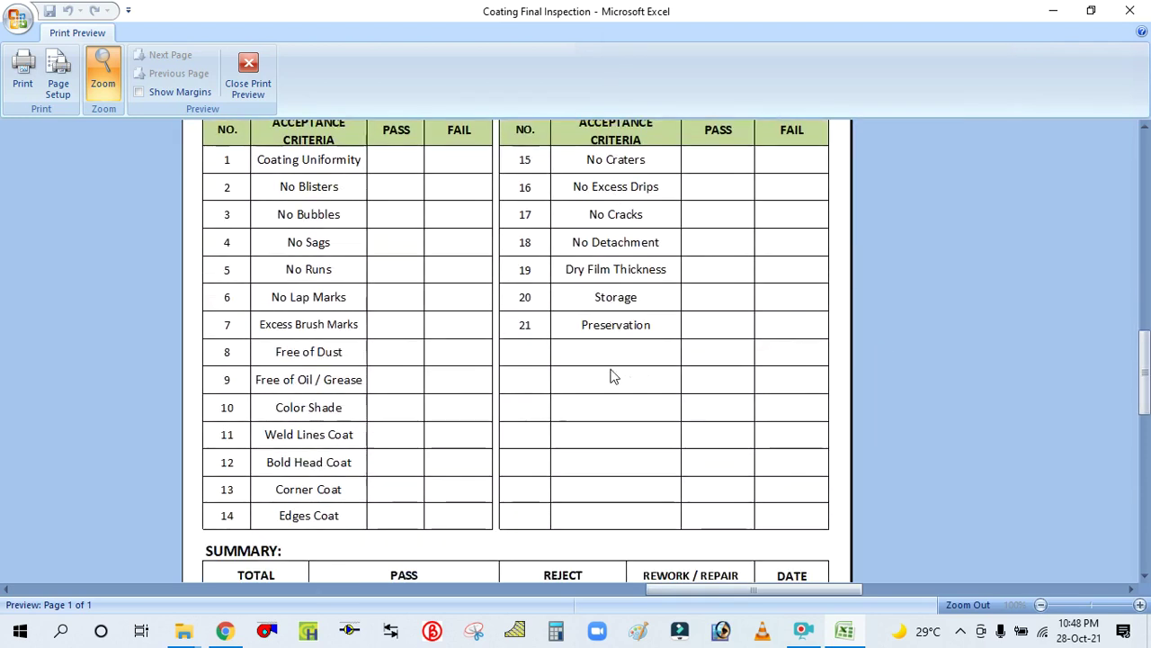
pyautogui.scroll(-6, 609, 382)
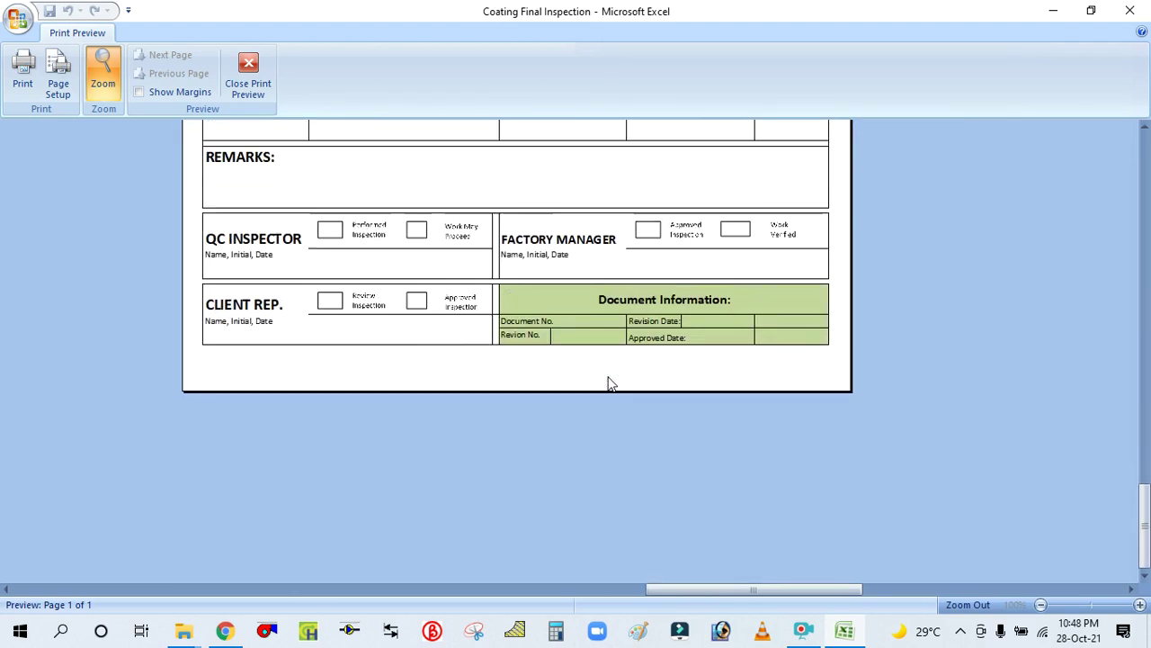
pyautogui.scroll(8, 609, 383)
pyautogui.scroll(6, 609, 382)
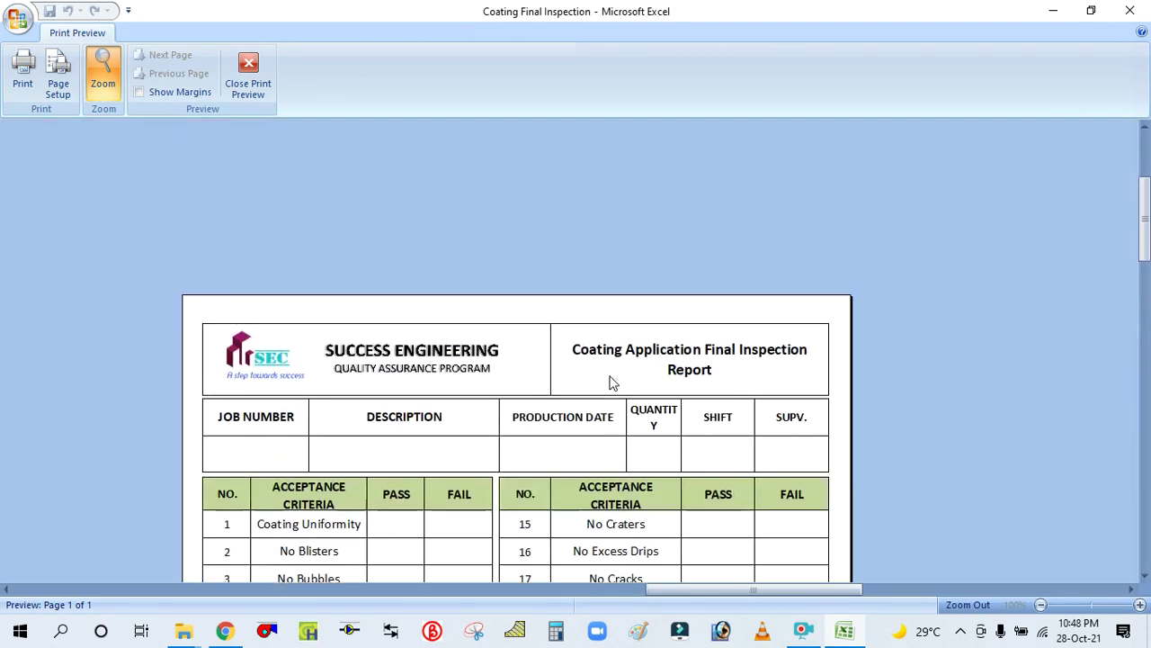
pyautogui.scroll(-2, 603, 342)
pyautogui.scroll(-2, 601, 351)
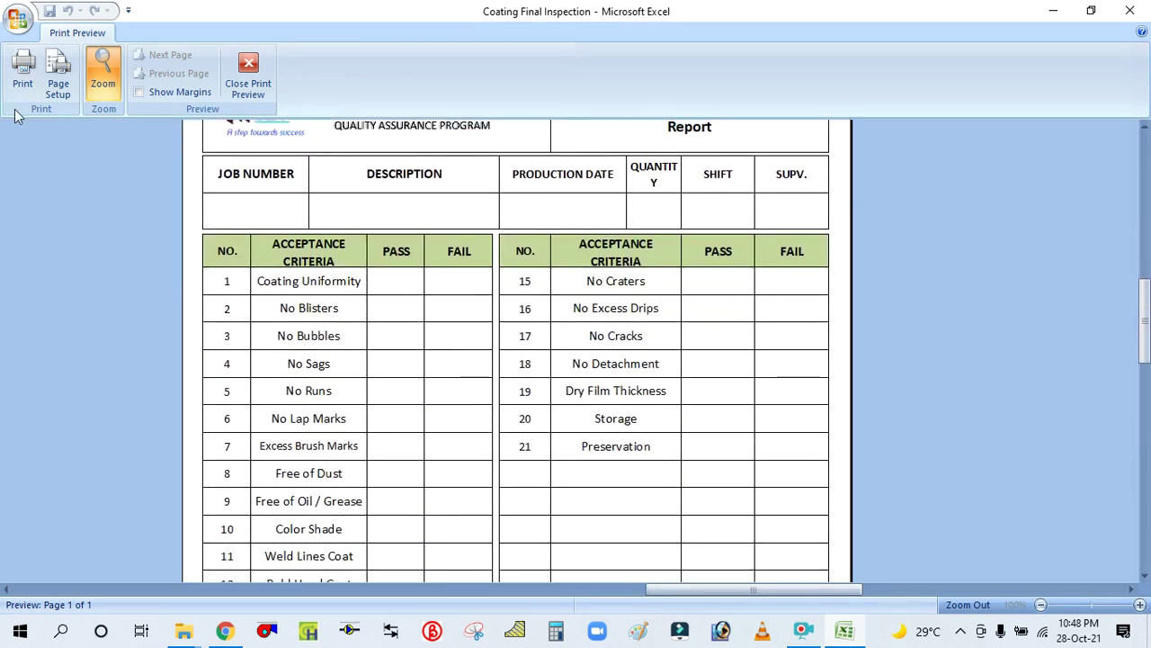
# Print the active sheet with Microsoft Print to PDF and save the output on the desktop as "Sample form"
pyautogui.click(23, 70)
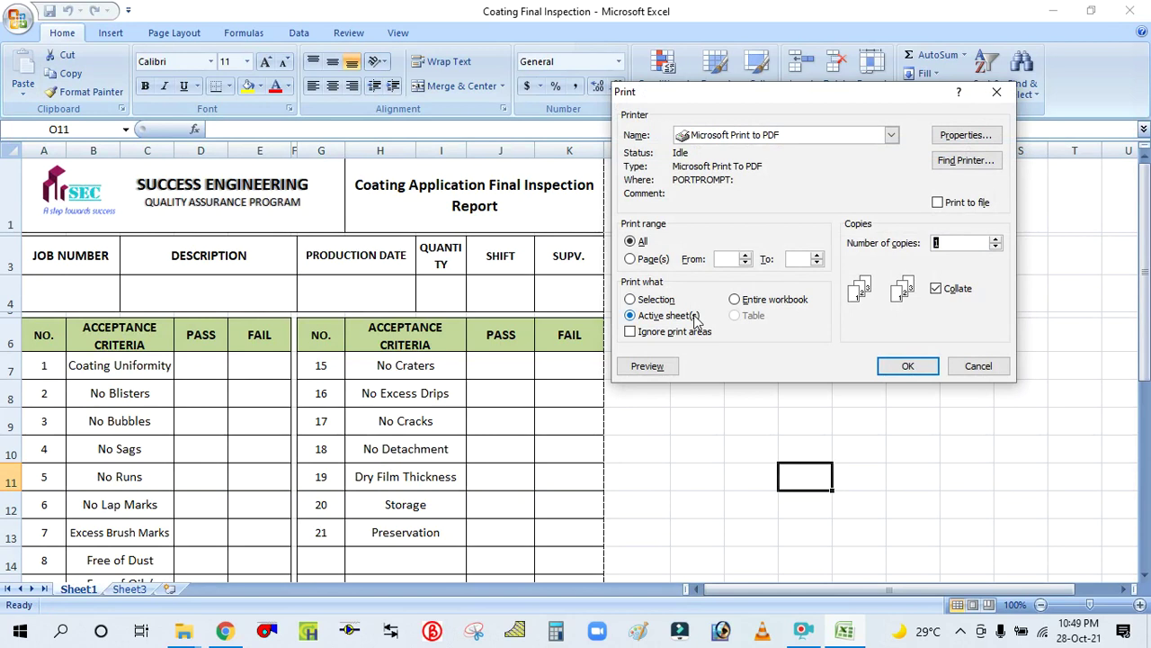
pyautogui.click(647, 367)
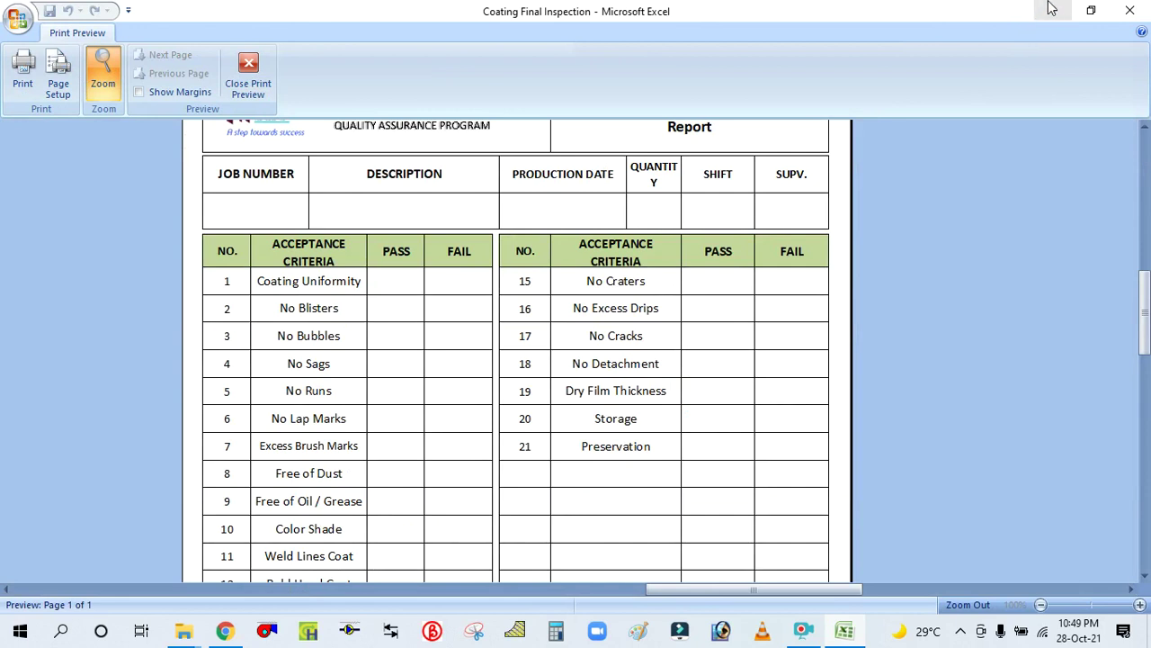
pyautogui.click(25, 74)
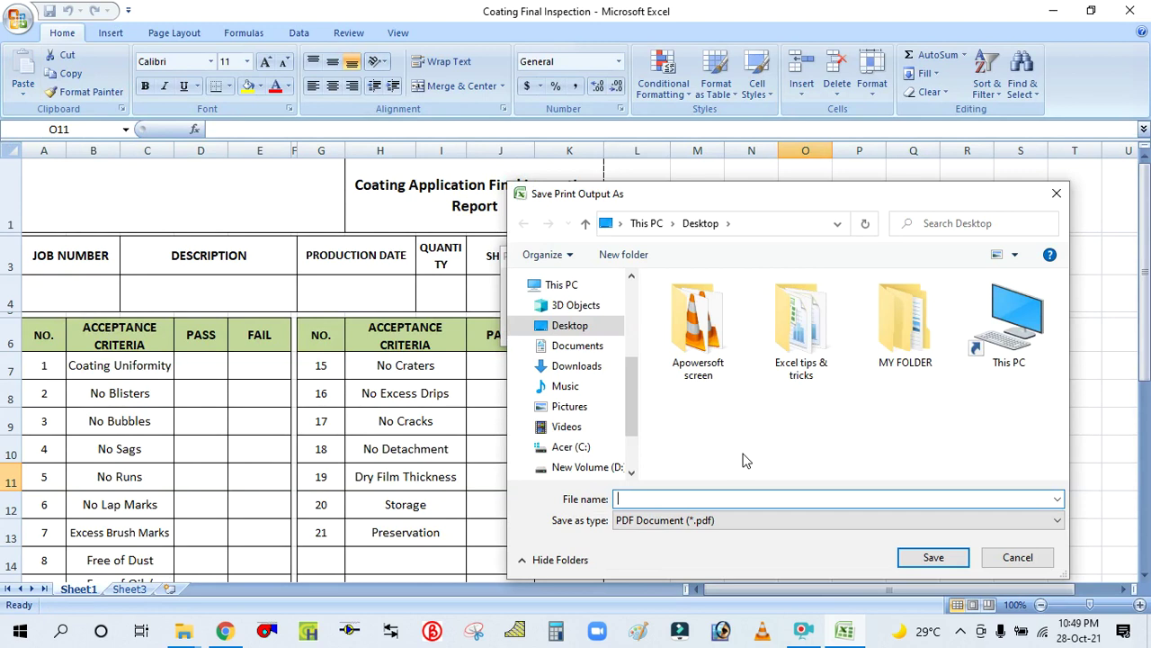
pyautogui.write('sAmple form')
pyautogui.click(933, 558)
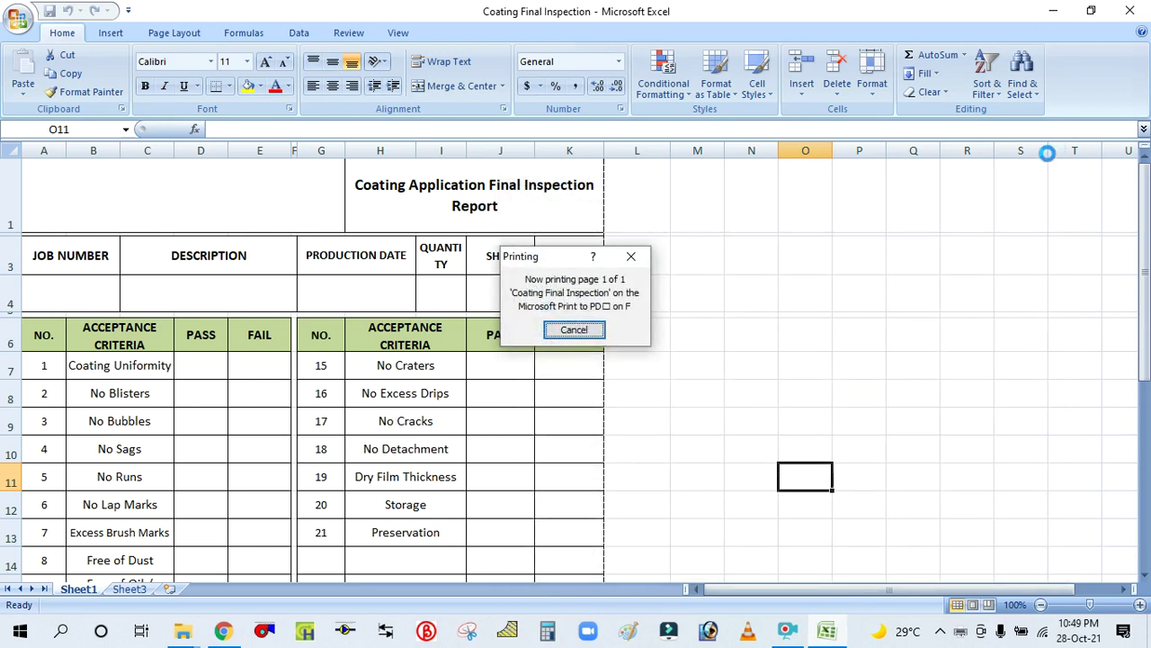
# Open Sample form.pdf from the desktop in Adobe Acrobat Reader and check the printed page
pyautogui.click(1052, 18)
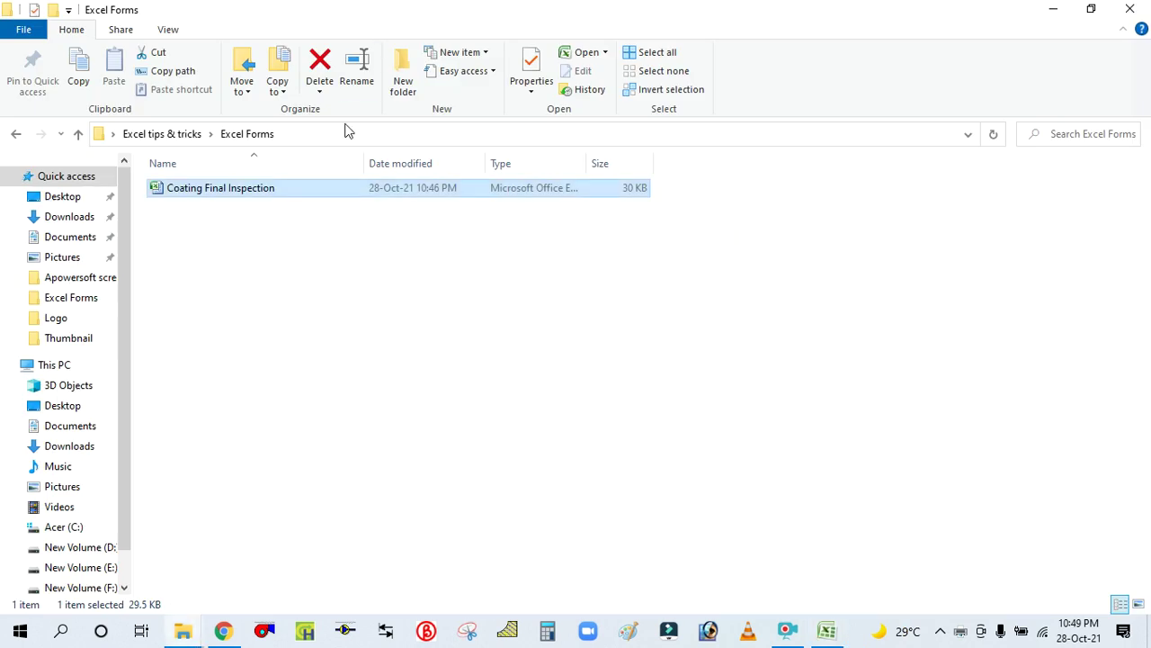
pyautogui.click(1055, 9)
pyautogui.click(95, 112)
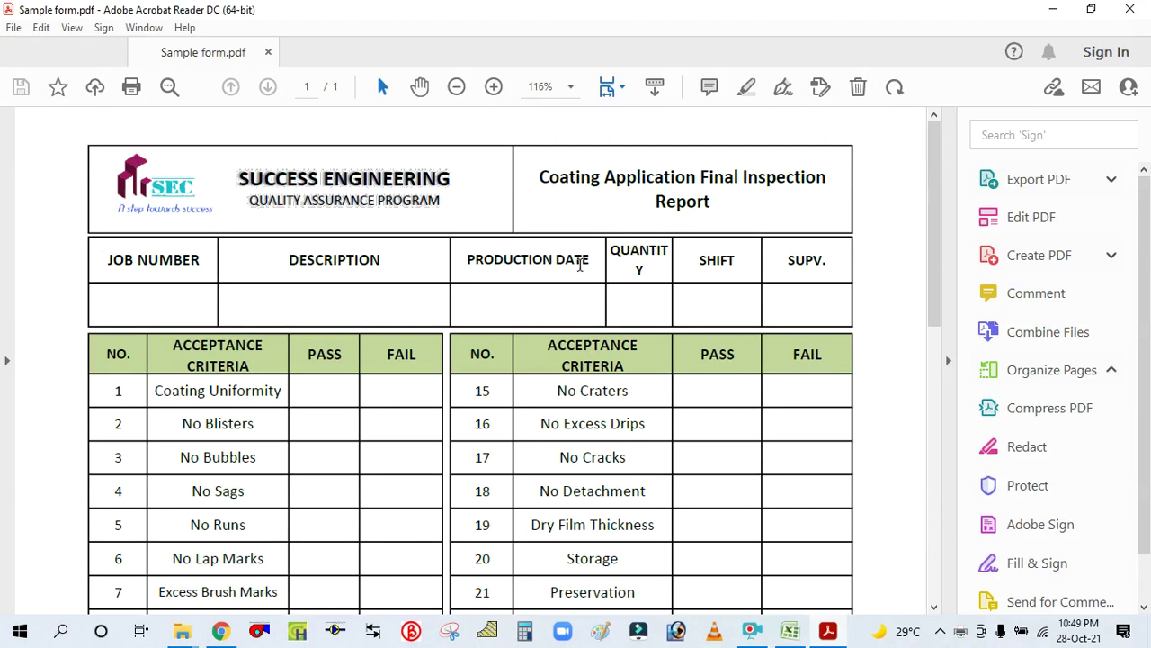
pyautogui.scroll(-8, 452, 342)
pyautogui.scroll(8, 450, 342)
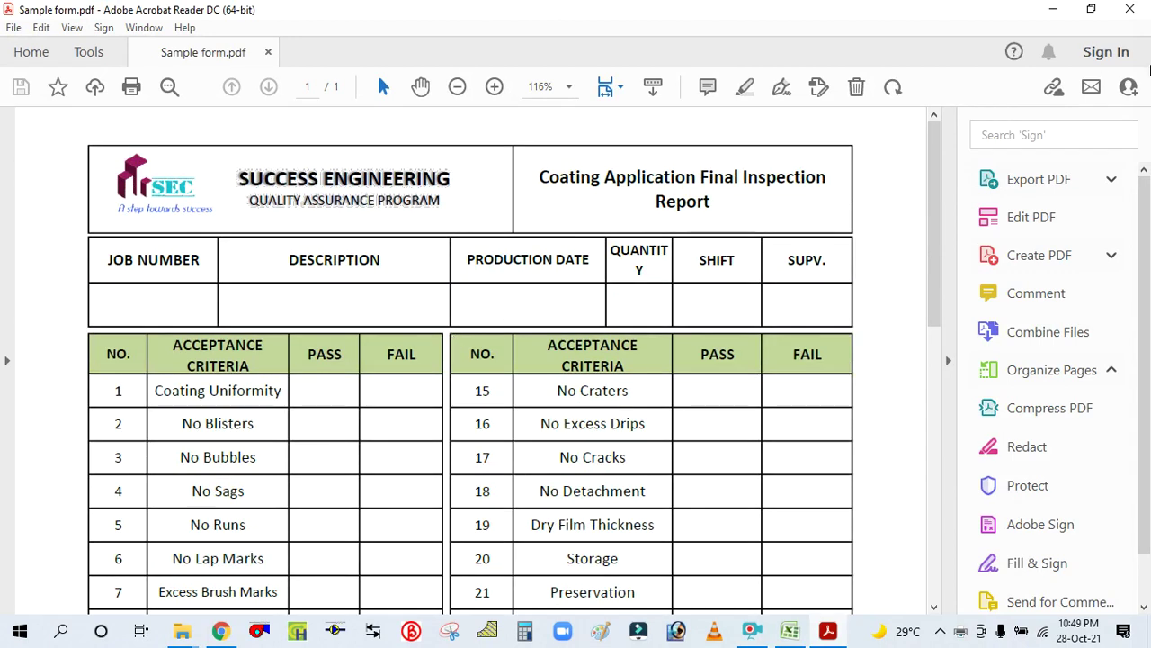
# Close the PDF, switch back to the Coating Final Inspection workbook in Excel and open Sheet3
pyautogui.click(1130, 9)
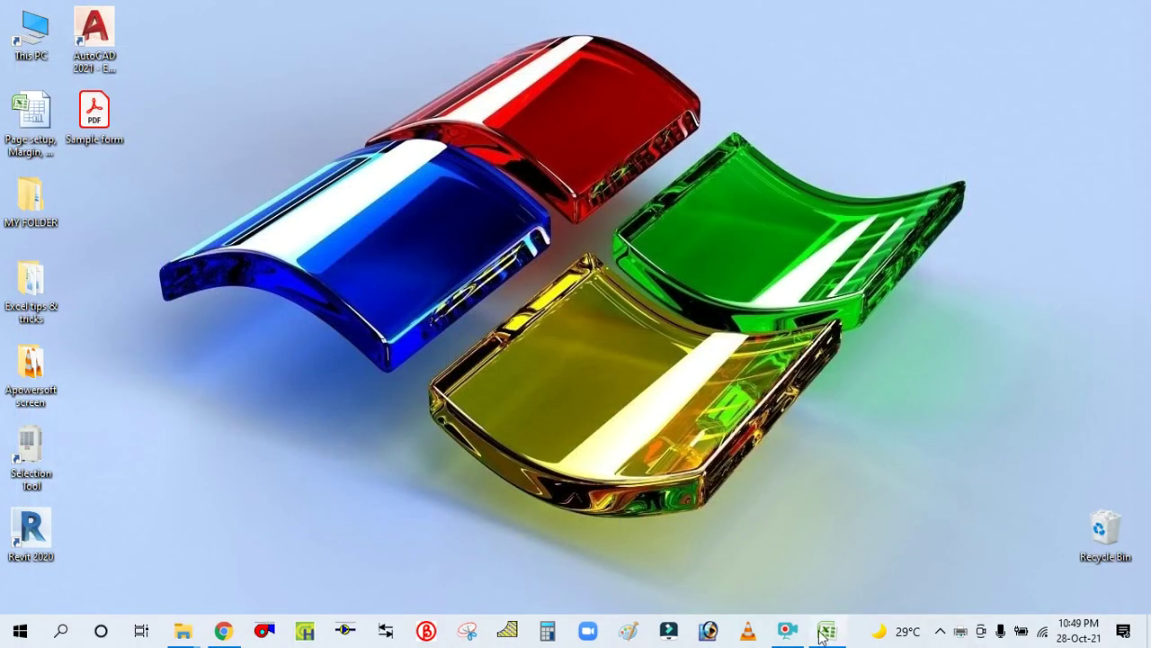
pyautogui.click(829, 633)
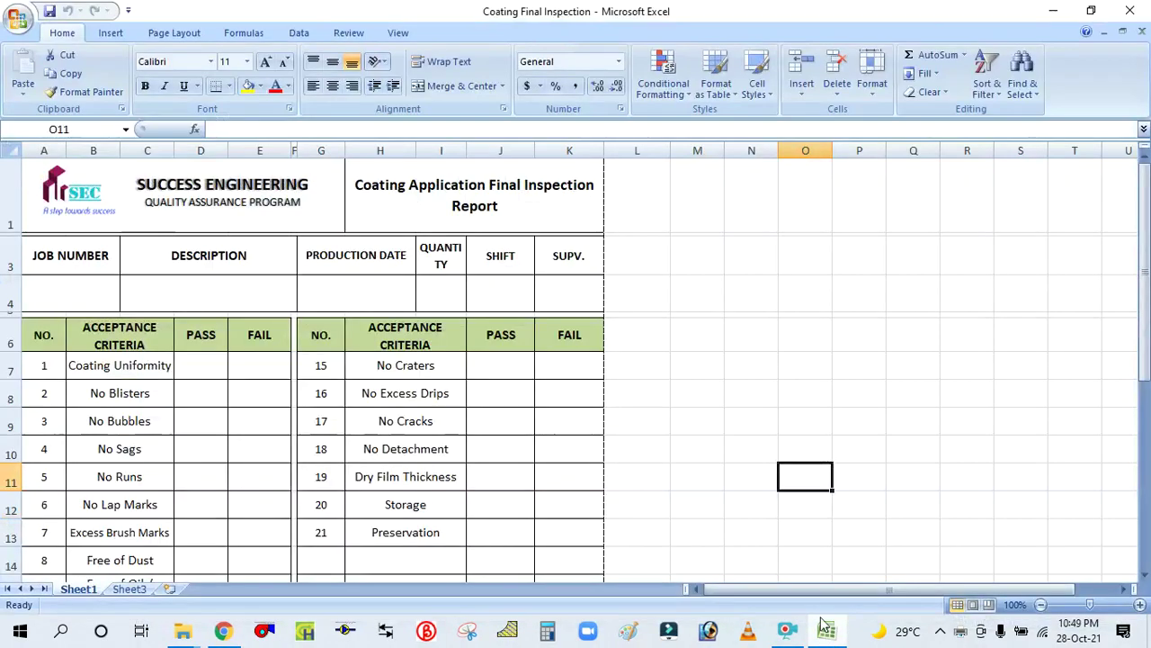
pyautogui.click(129, 589)
# Look through the whole inspection form on Sheet3, from the job number row down to the document information block
pyautogui.scroll(-4, 674, 306)
pyautogui.scroll(4, 674, 306)
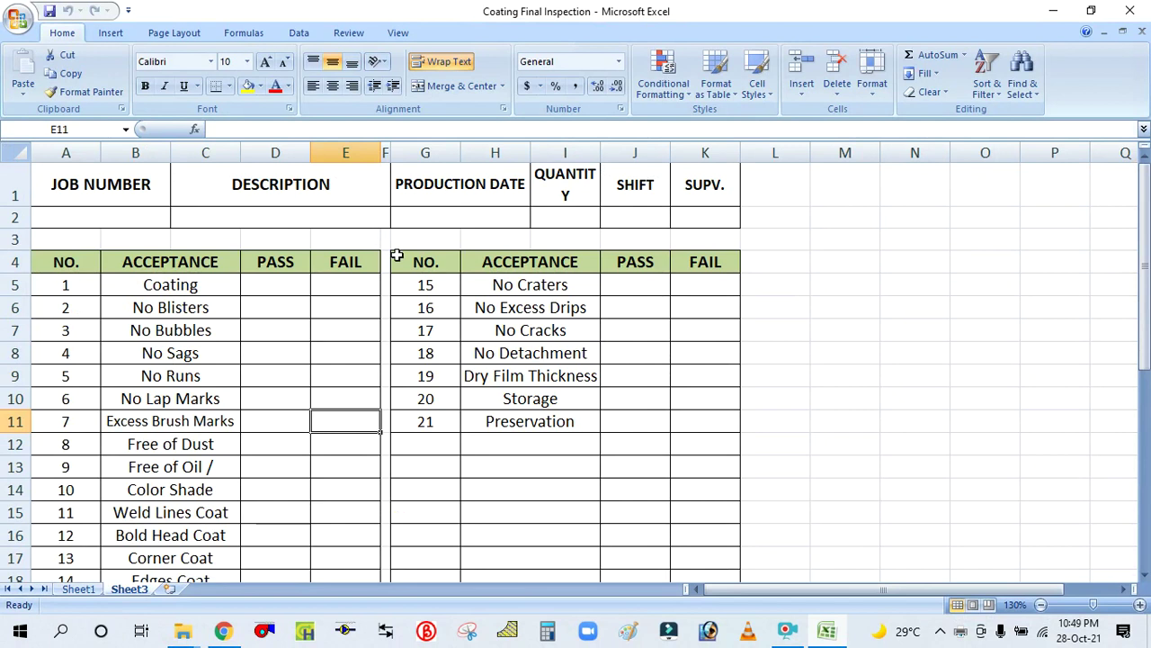
pyautogui.scroll(-4, 422, 333)
pyautogui.scroll(-3, 433, 367)
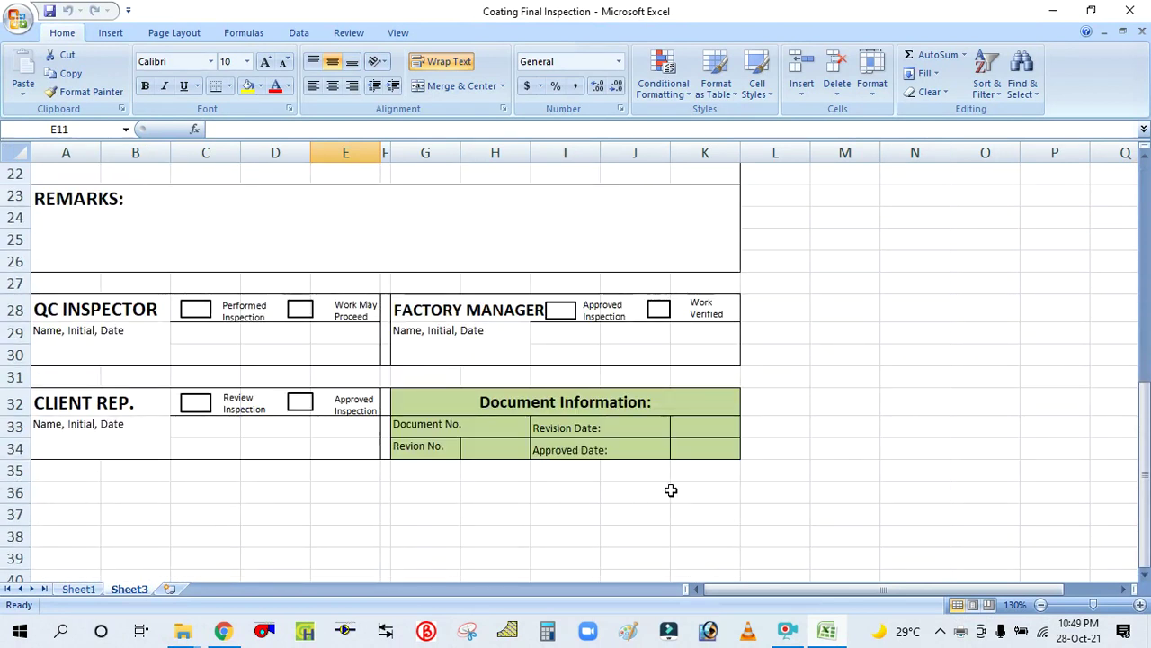
pyautogui.scroll(5, 736, 489)
pyautogui.scroll(2, 747, 477)
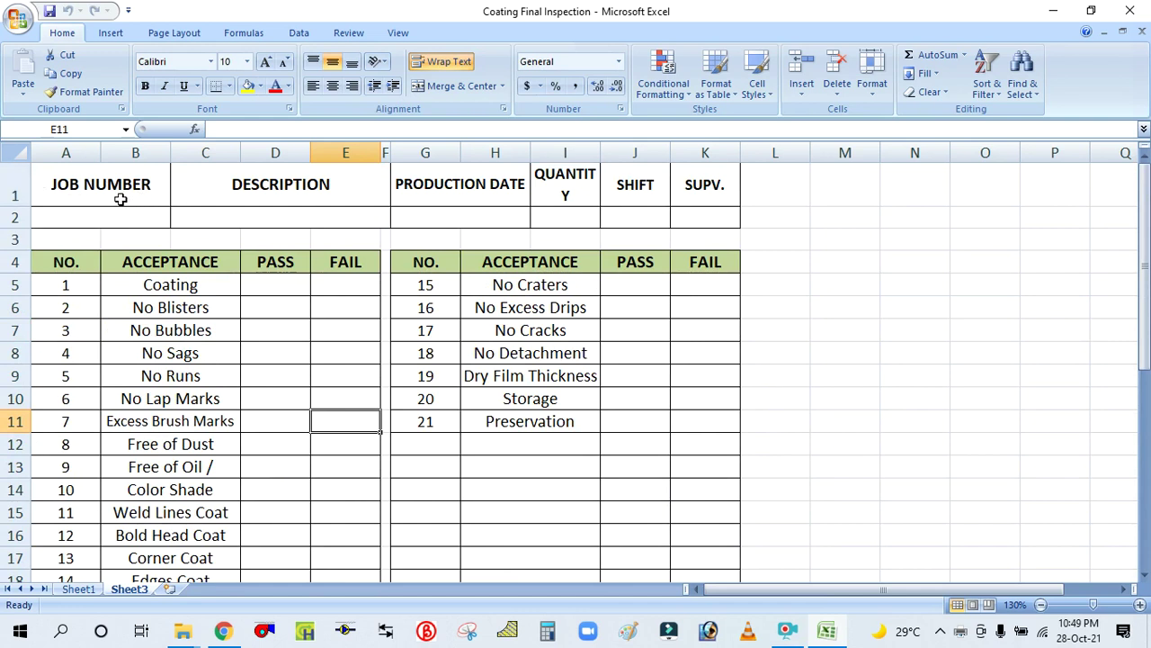
pyautogui.scroll(-2, 416, 292)
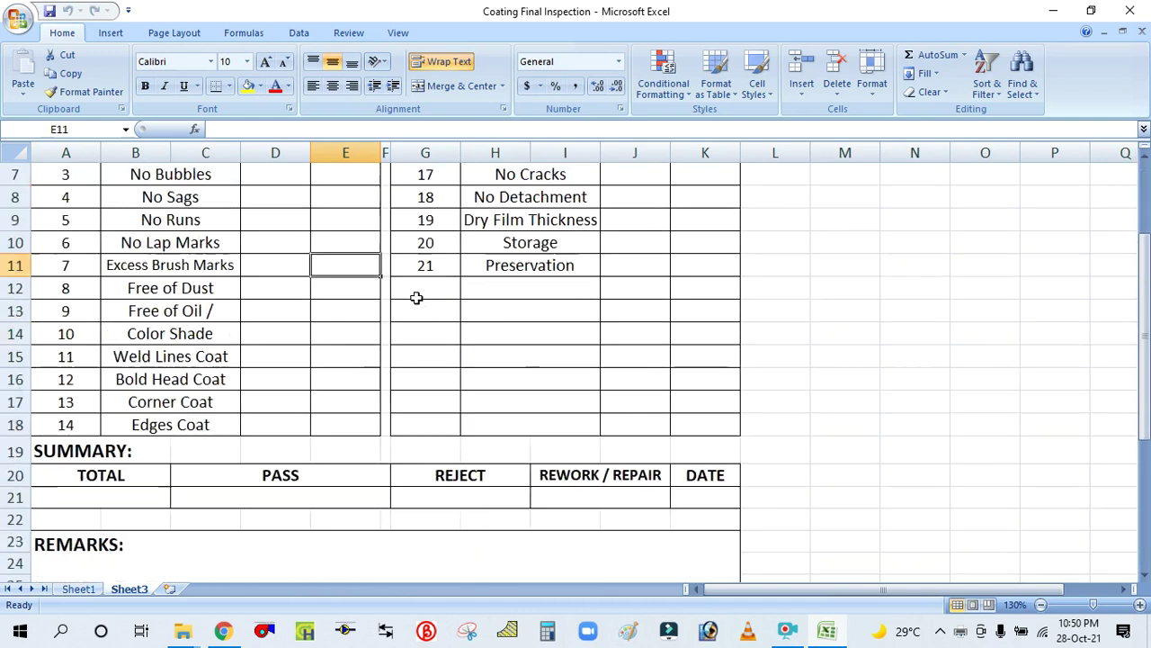
pyautogui.scroll(2, 396, 284)
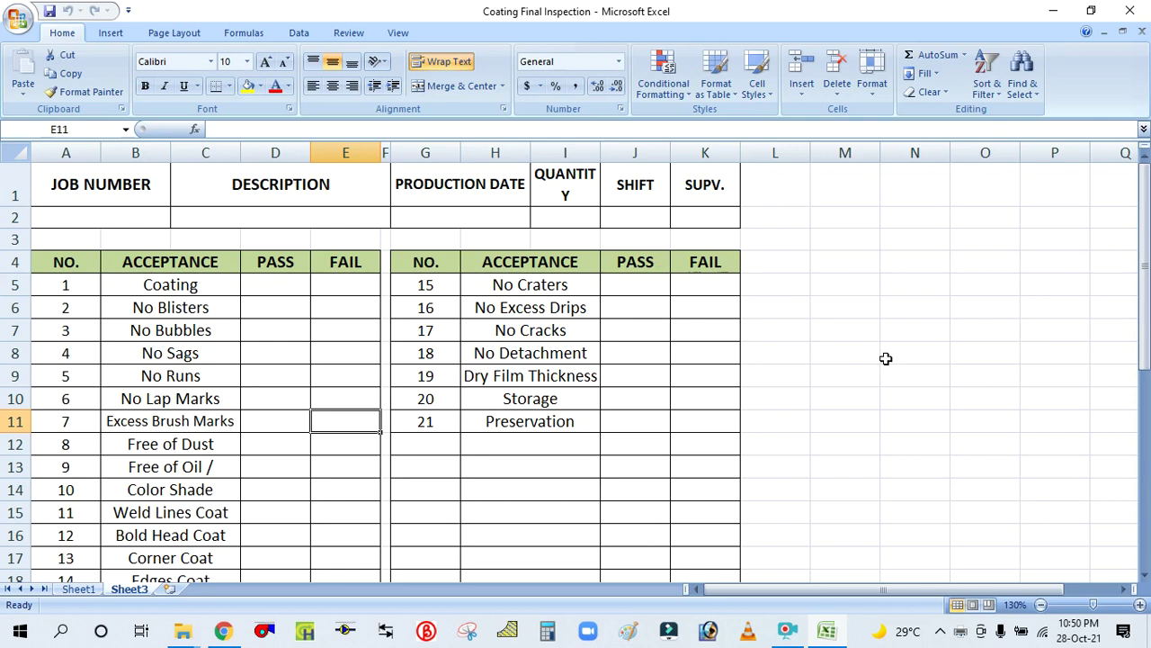
# Open the print preview of Sheet3 and examine the page from its top edge to its bottom
pyautogui.hotkey('ctrl', 'p')
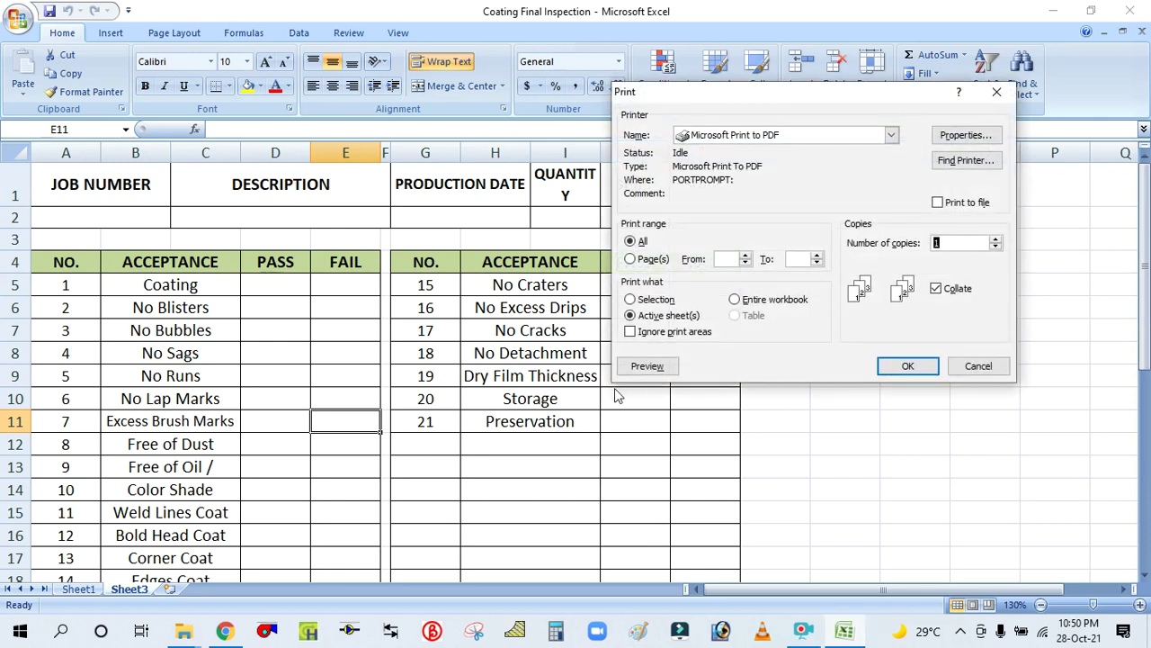
pyautogui.click(657, 366)
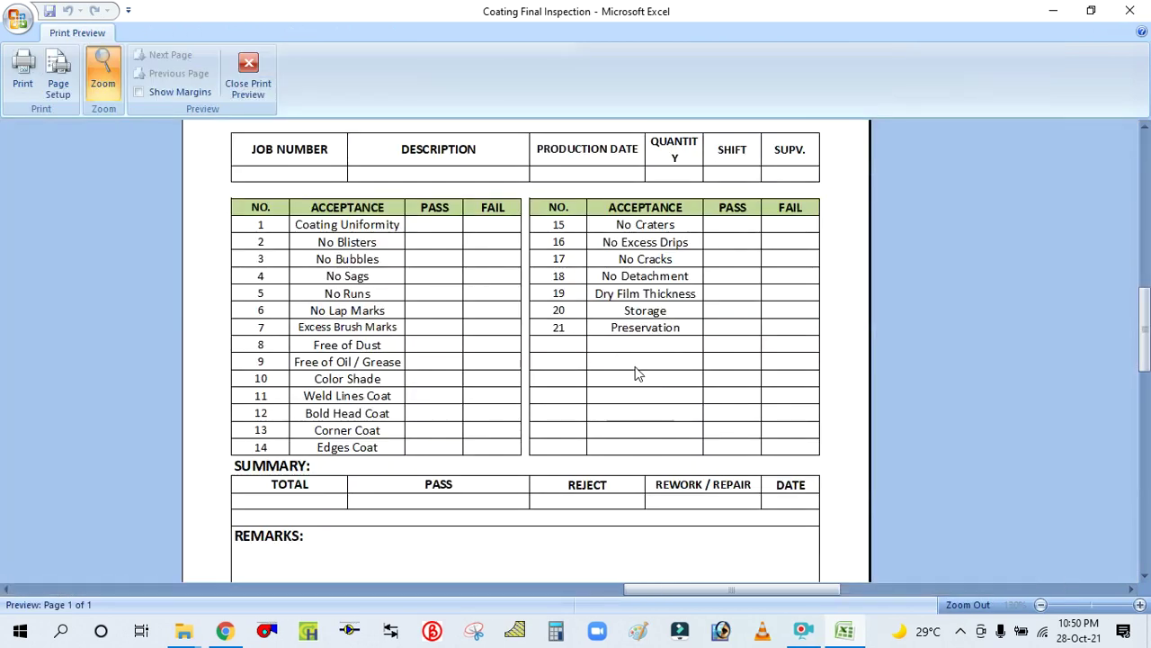
pyautogui.scroll(3, 635, 372)
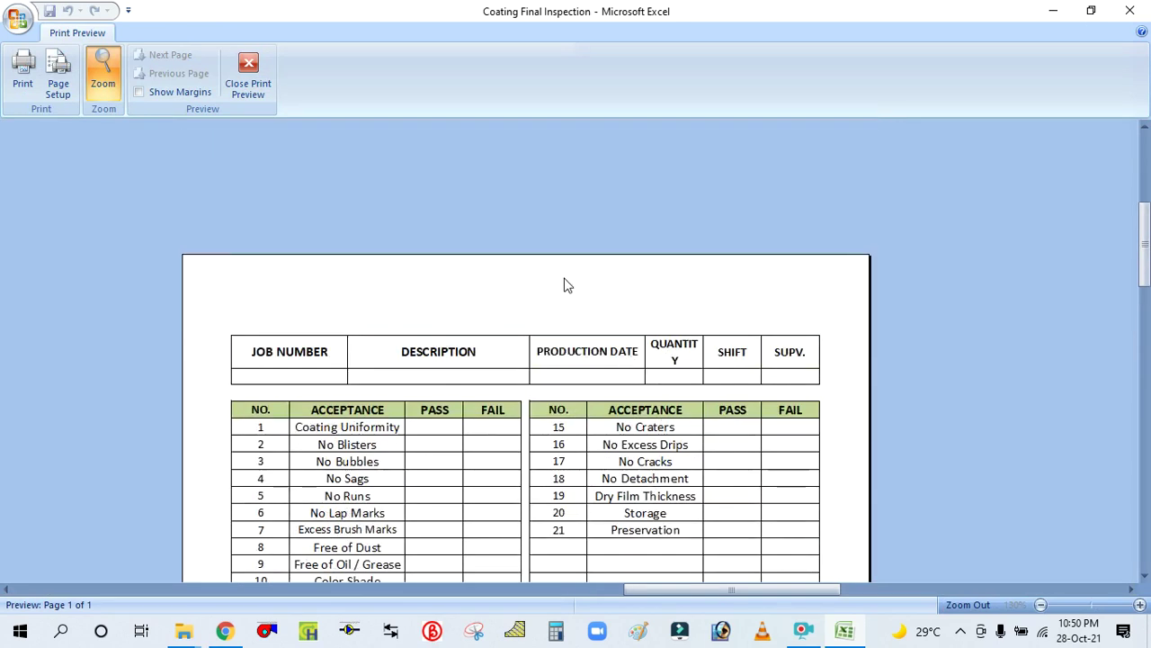
pyautogui.scroll(-8, 566, 285)
pyautogui.scroll(9, 565, 285)
# Start a custom header in the page setup and insert the company logo picture in its left section
pyautogui.click(57, 83)
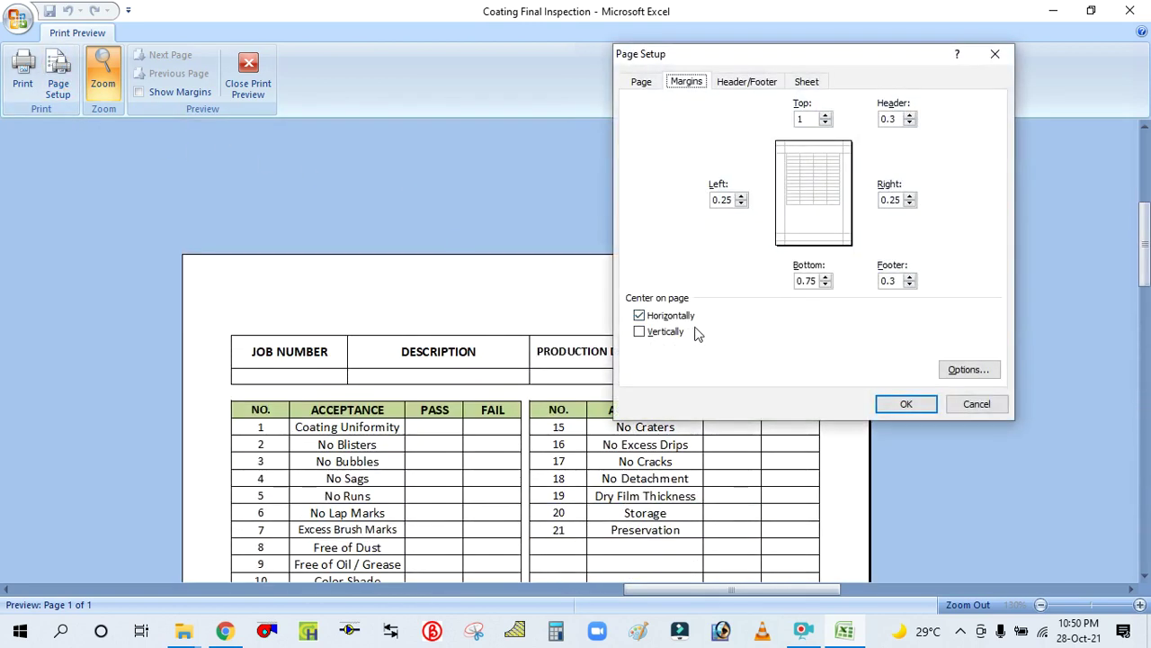
pyautogui.click(759, 84)
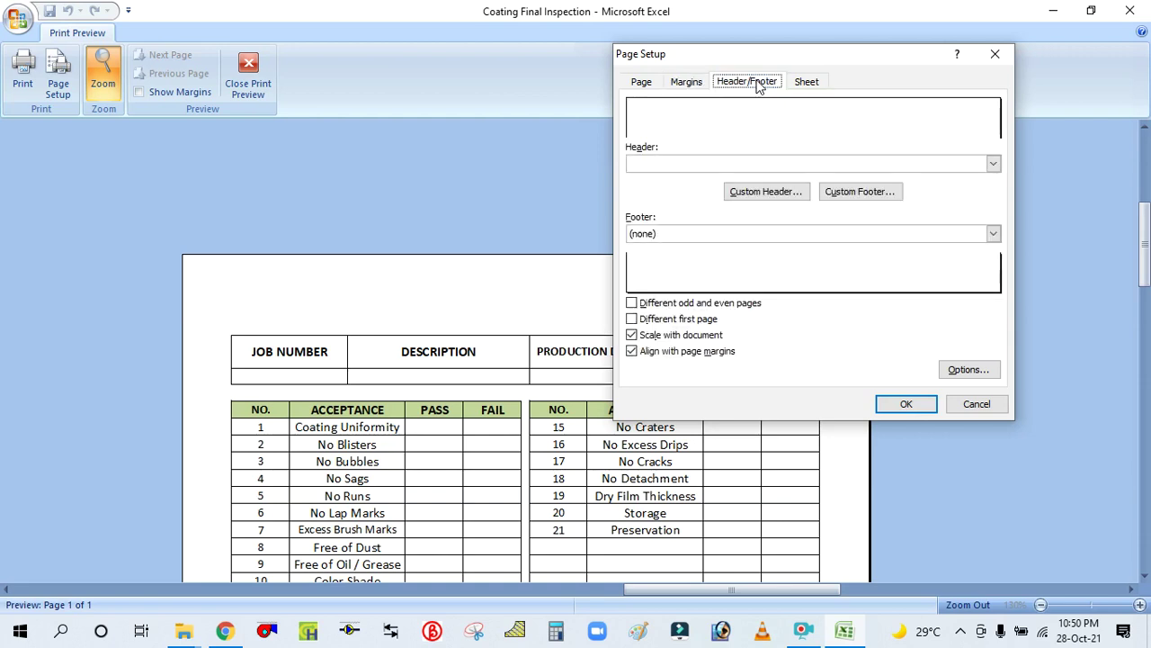
pyautogui.click(768, 191)
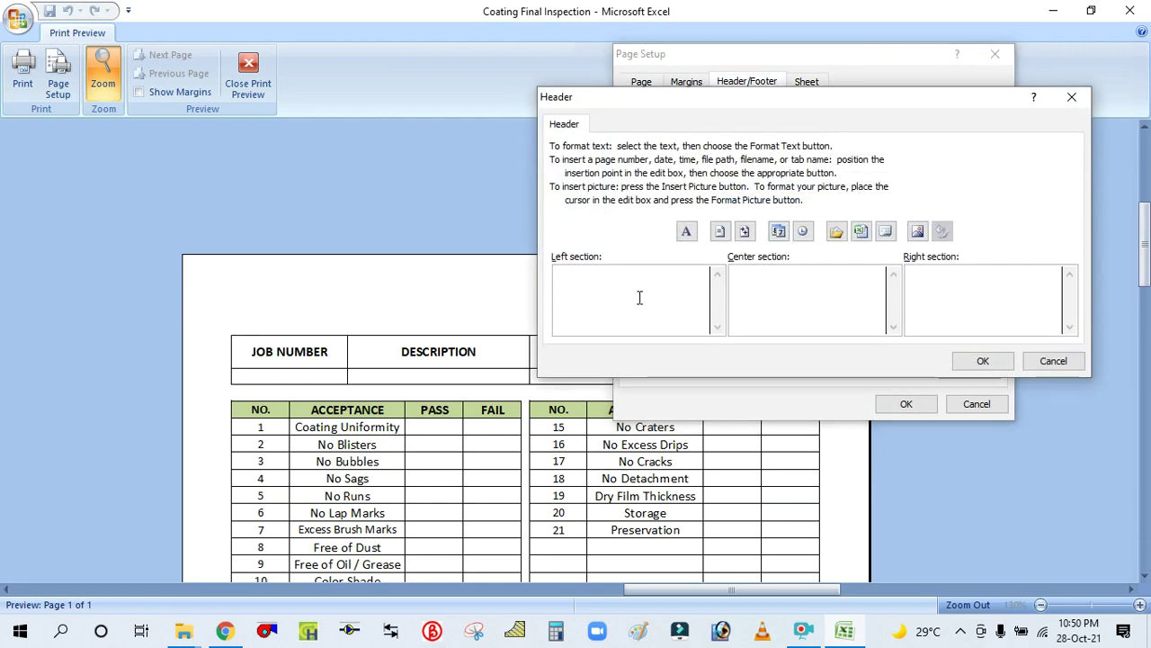
pyautogui.click(778, 292)
pyautogui.click(795, 291)
pyautogui.click(602, 285)
pyautogui.click(917, 232)
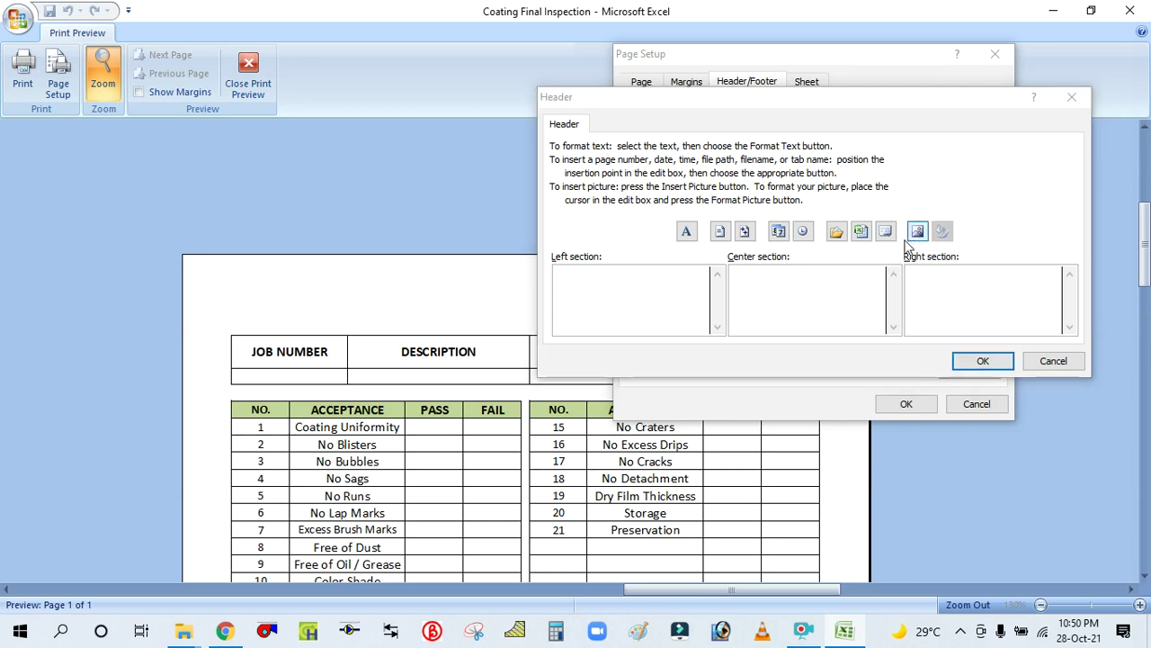
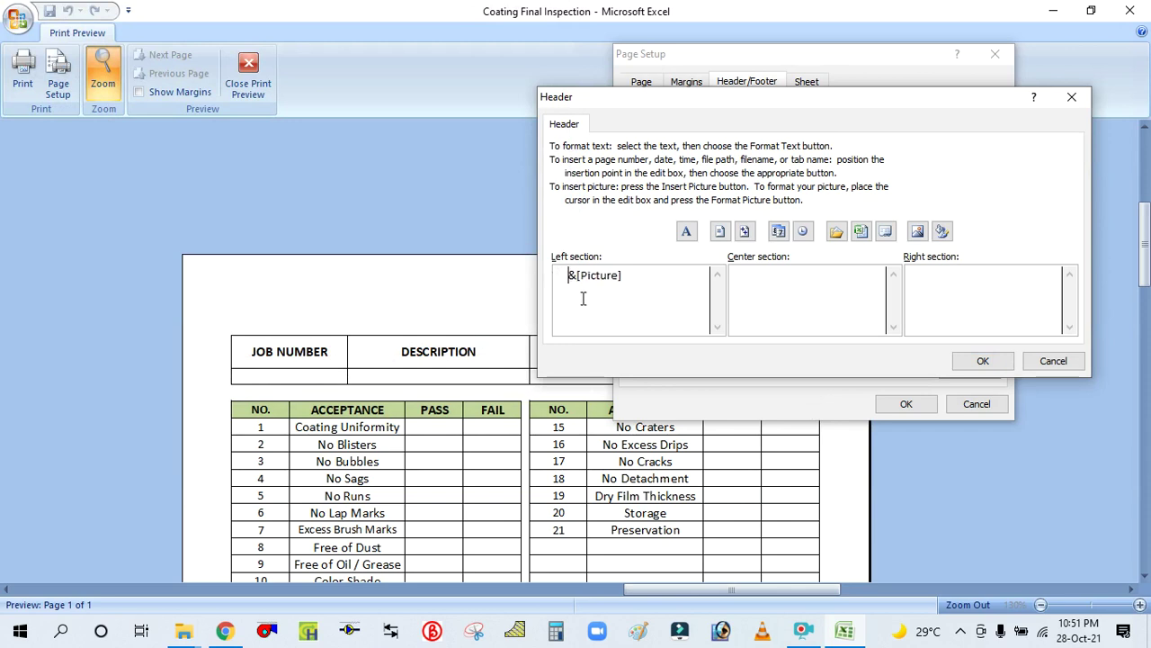
# Enter "SUCCESS ENGINEERING" in the header's center section with "FINAL INSPECTION FORM" on a second line
pyautogui.click(793, 286)
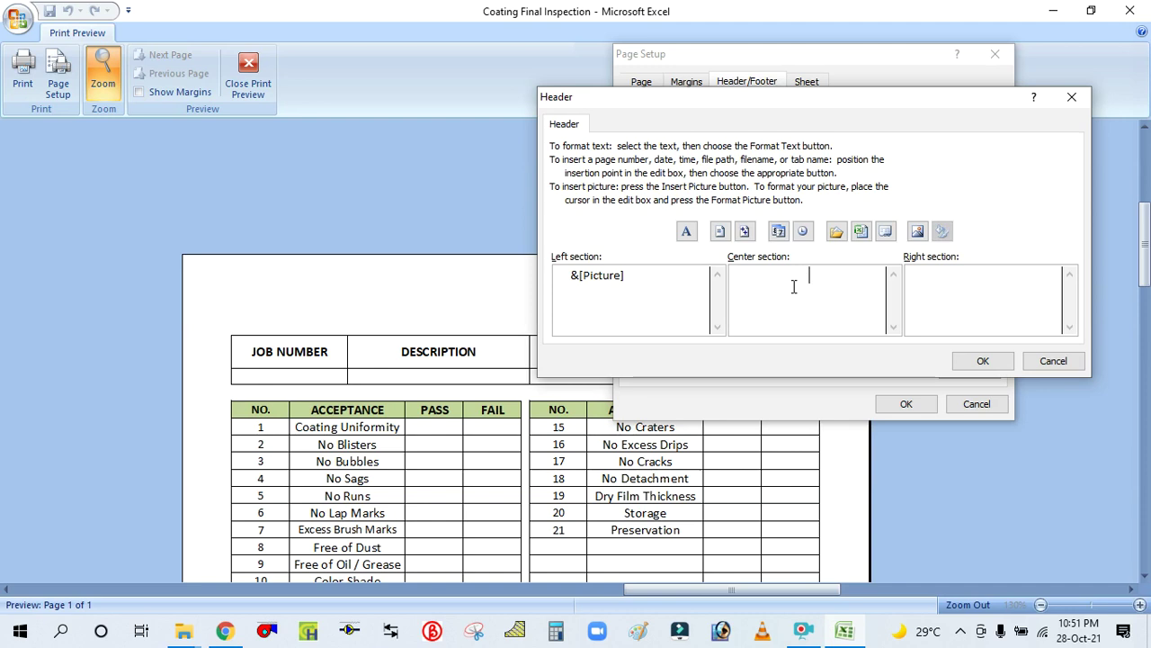
pyautogui.write('SUCCESS E')
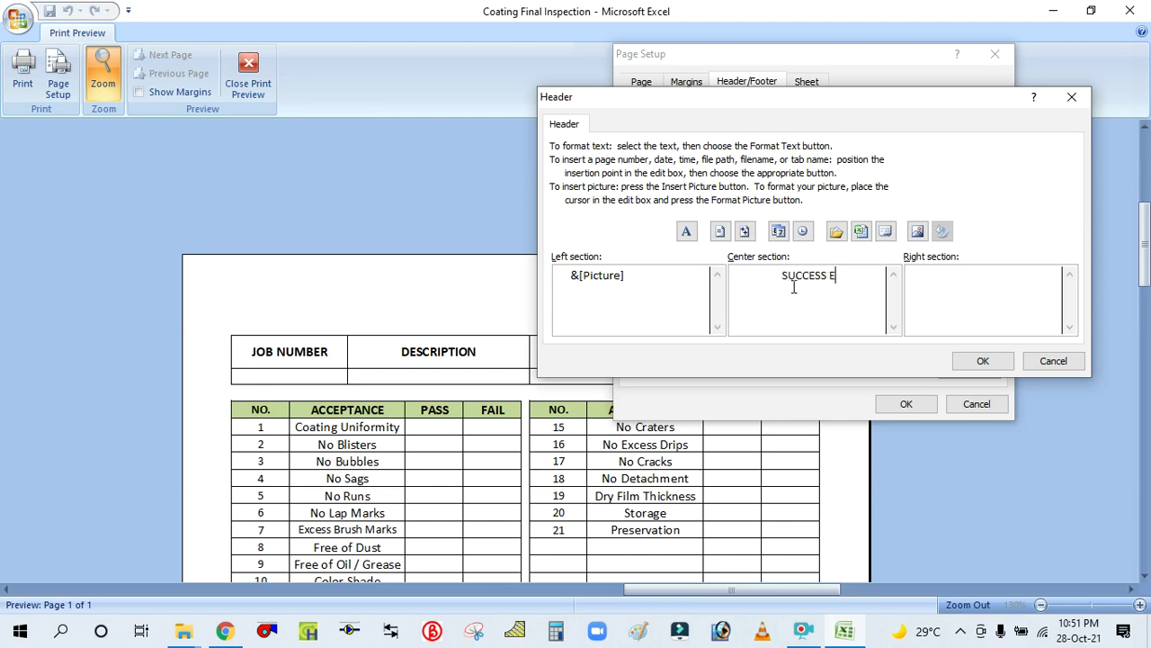
pyautogui.write('NGINEERING')
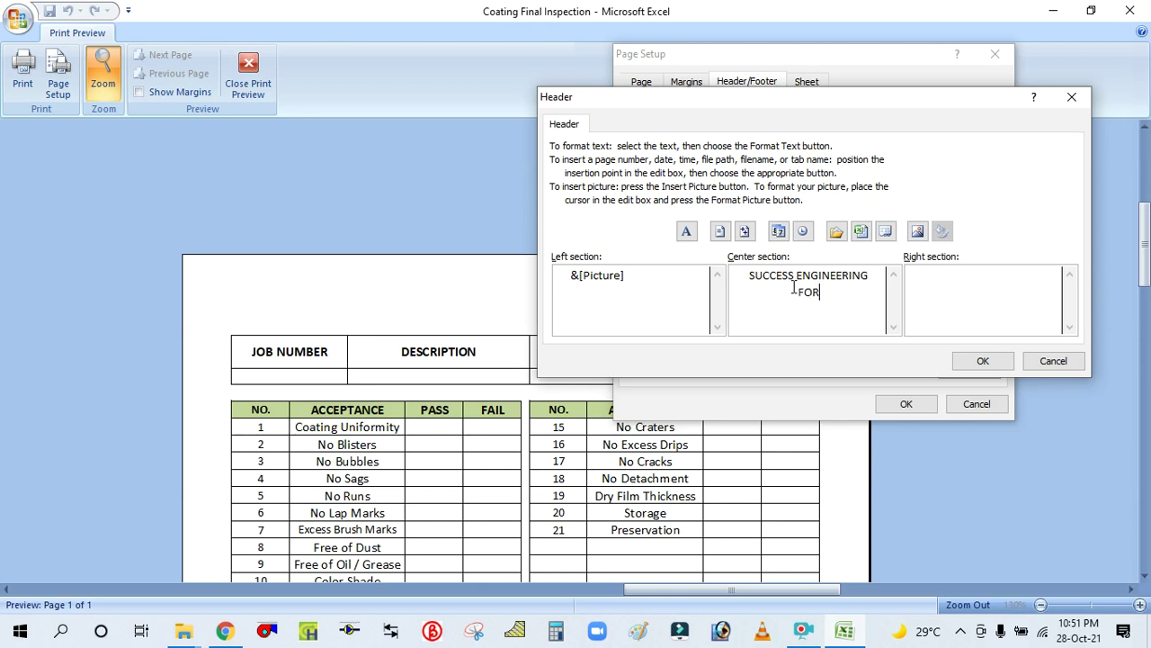
pyautogui.press('BackSpace')
pyautogui.write('INAL INSPECTION ')
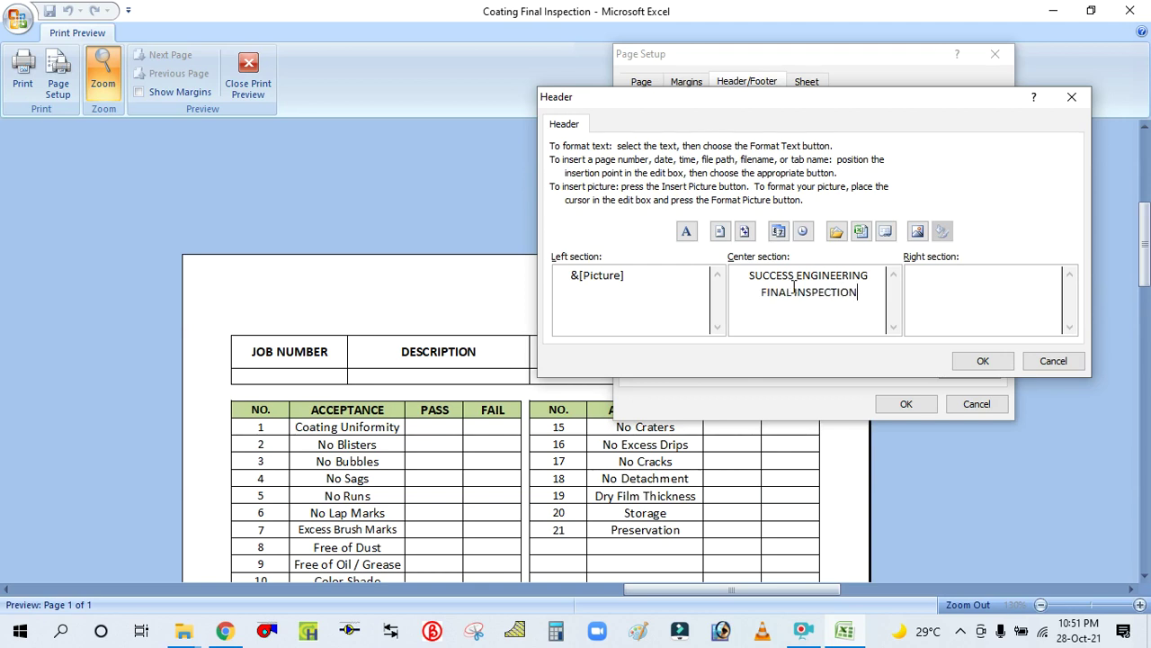
pyautogui.write('FORM')
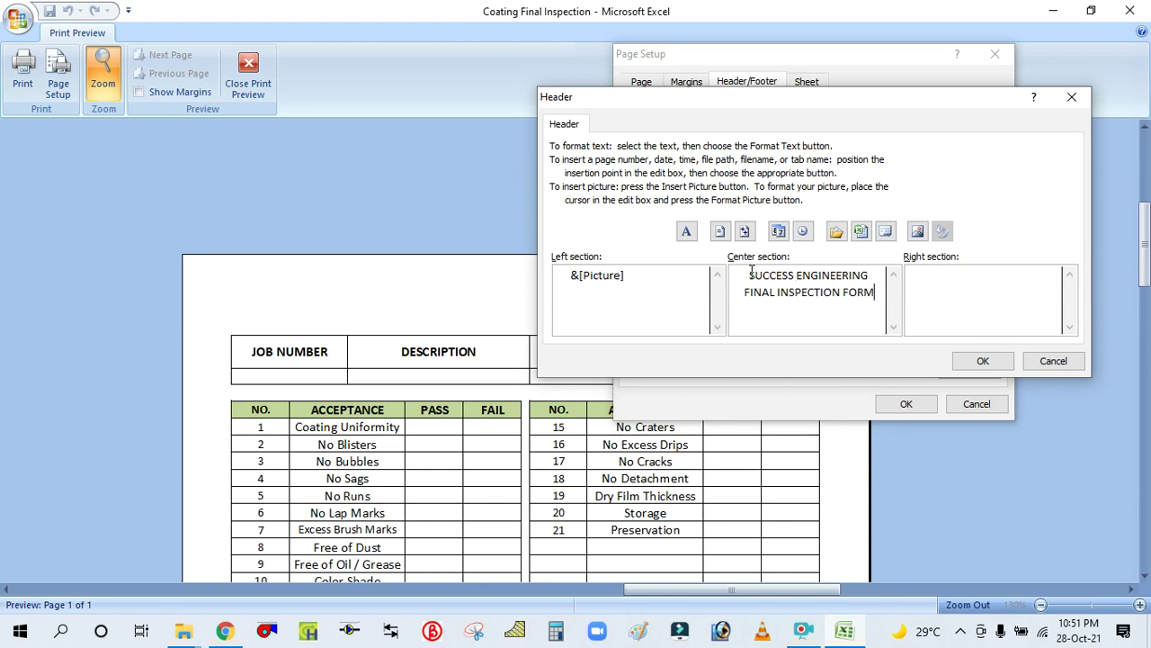
# Select the "SUCCESS ENGINEERING" line in the header's center section and choose Arial as its font
pyautogui.moveTo(751, 273); pyautogui.dragTo(873, 274)
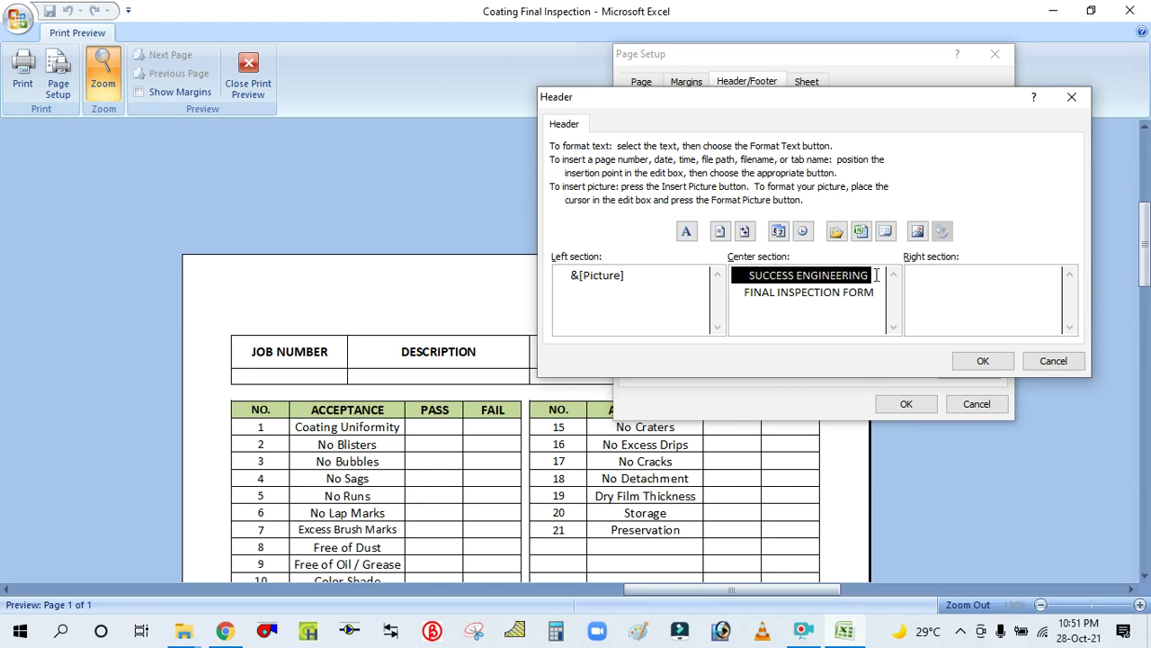
pyautogui.click(686, 231)
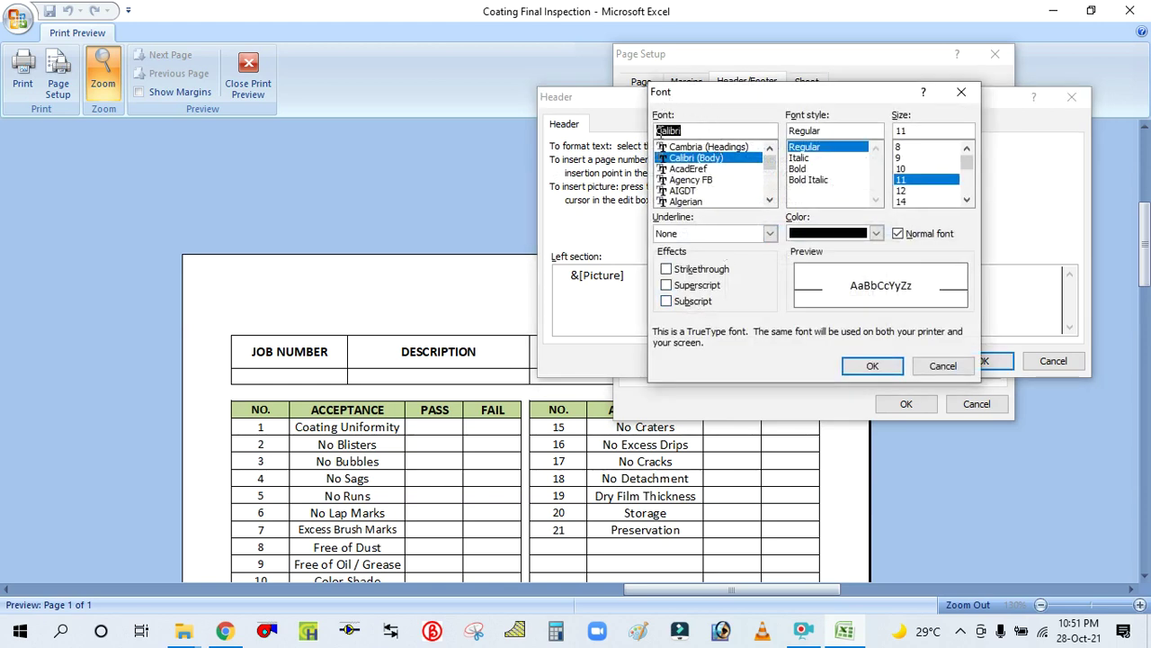
pyautogui.click(770, 200)
pyautogui.click(771, 199)
pyautogui.click(770, 199)
pyautogui.click(770, 200)
pyautogui.click(770, 200)
pyautogui.click(770, 200)
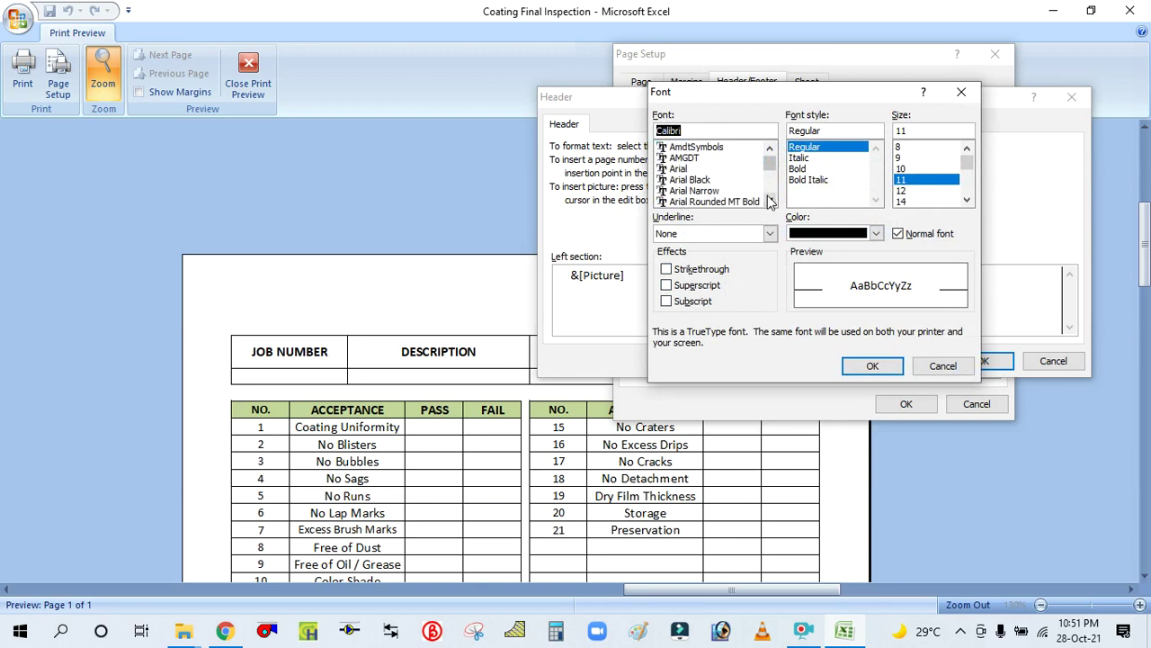
pyautogui.click(690, 180)
pyautogui.click(690, 169)
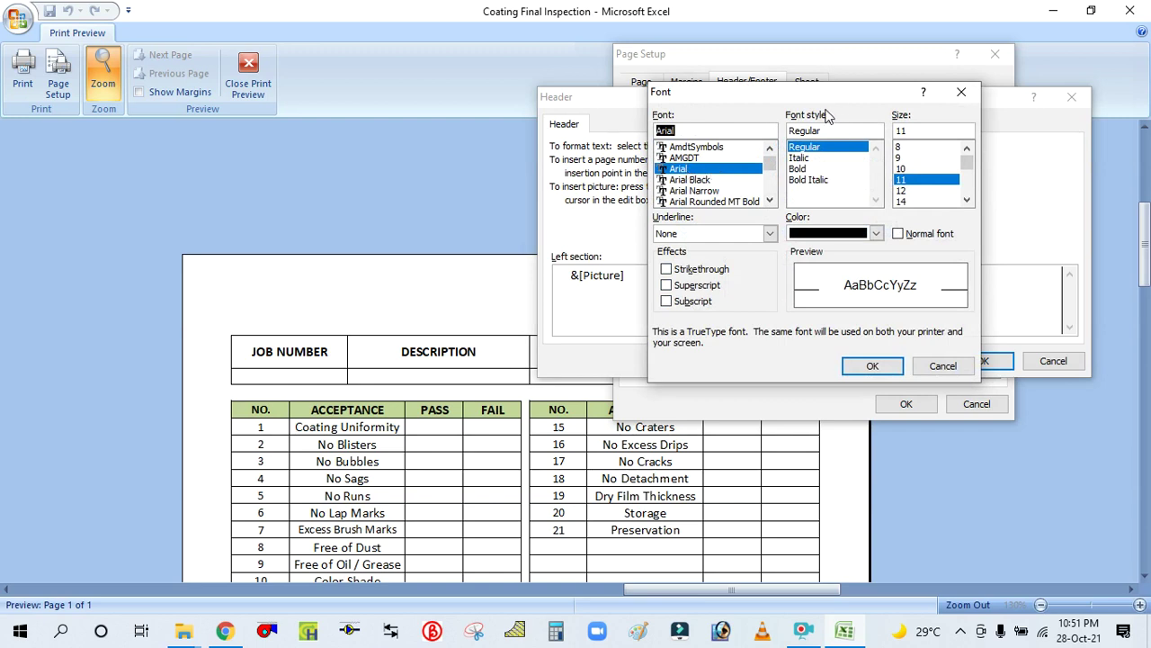
# Set the font style of the "SUCCESS ENGINEERING" header line to Bold and its size to 20
pyautogui.click(799, 169)
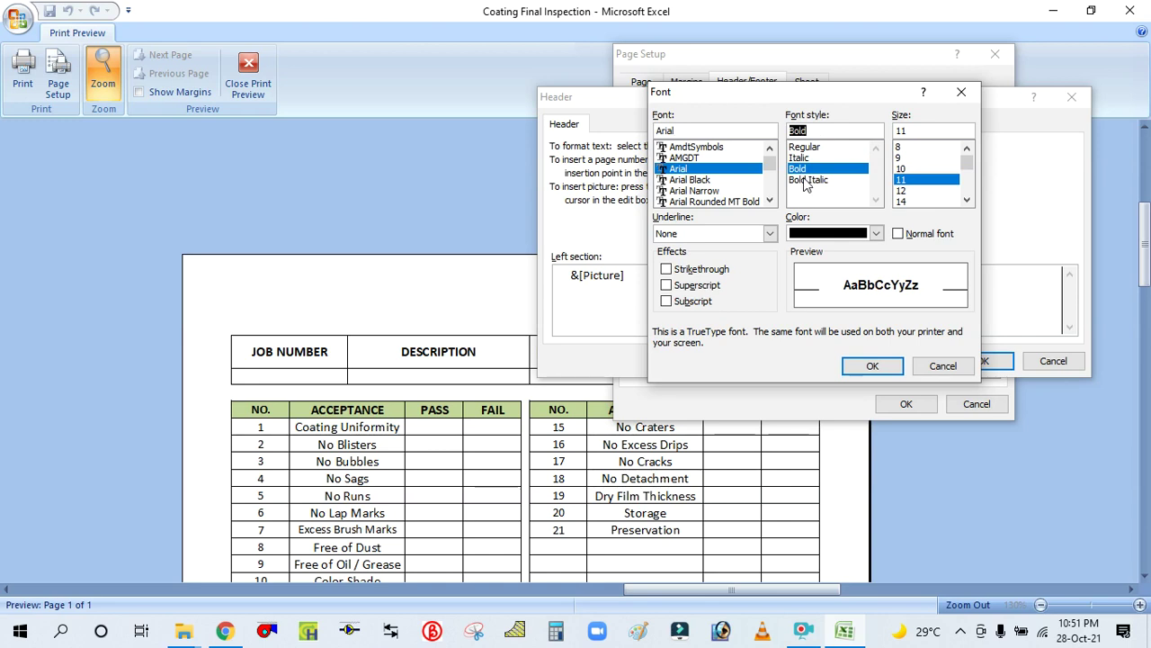
pyautogui.click(807, 181)
pyautogui.click(801, 170)
pyautogui.click(967, 200)
pyautogui.click(967, 199)
pyautogui.click(967, 199)
pyautogui.click(967, 199)
pyautogui.click(905, 190)
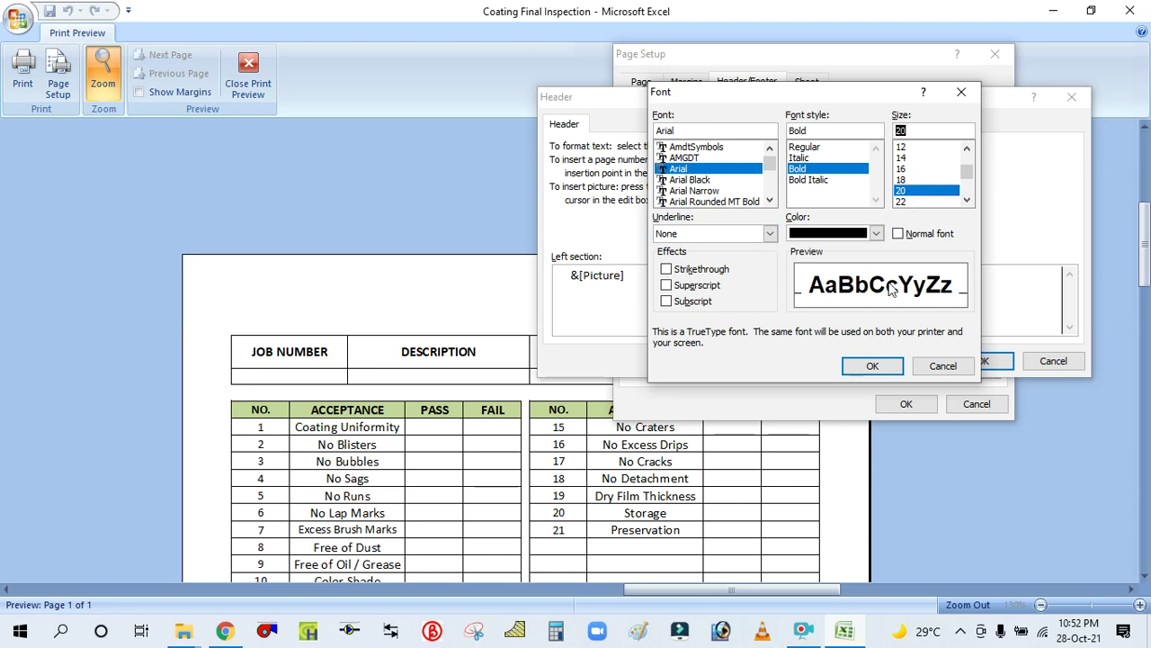
# Give the "SUCCESS ENGINEERING" header line a double underline and red colour, and apply the font settings
pyautogui.click(771, 234)
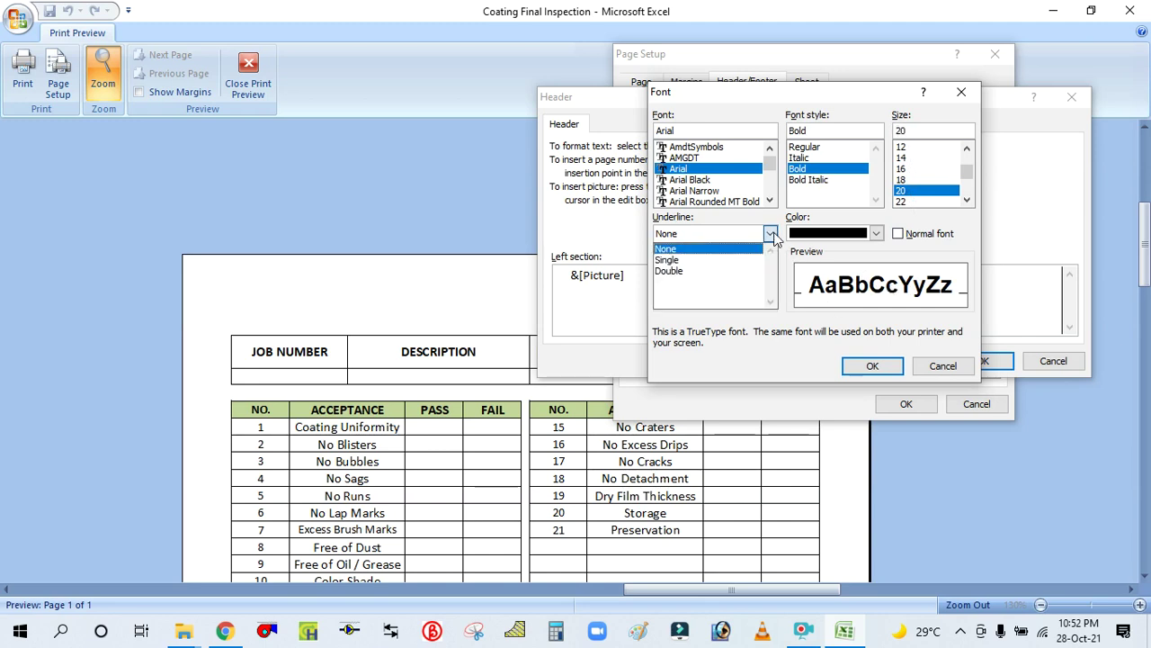
pyautogui.click(673, 272)
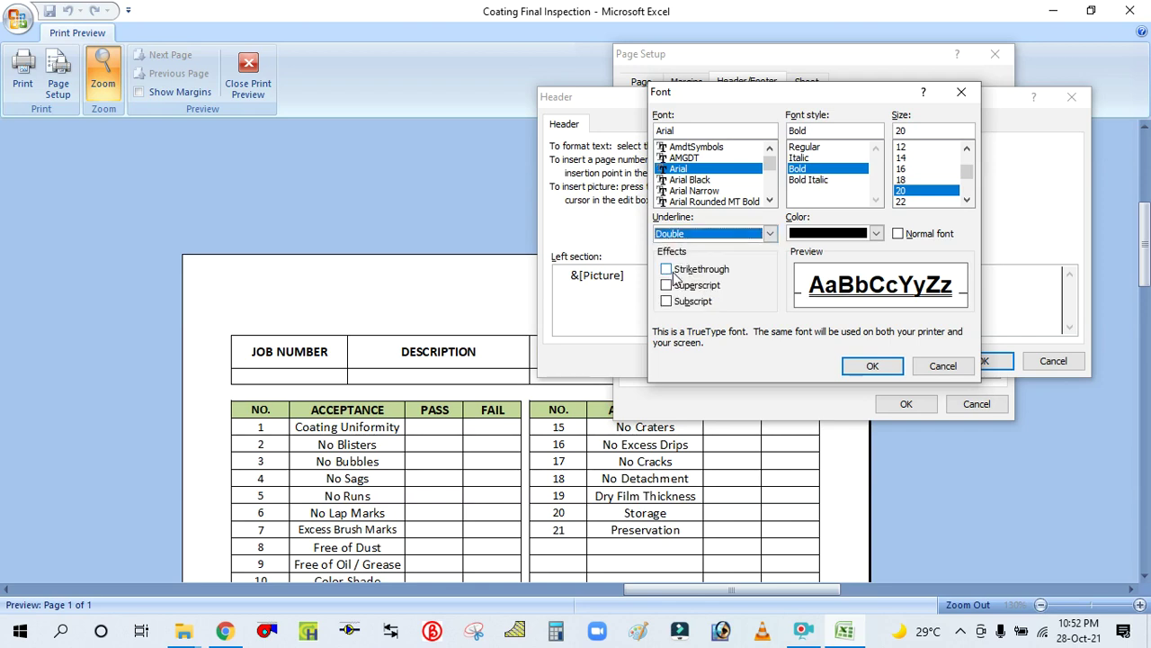
pyautogui.click(877, 234)
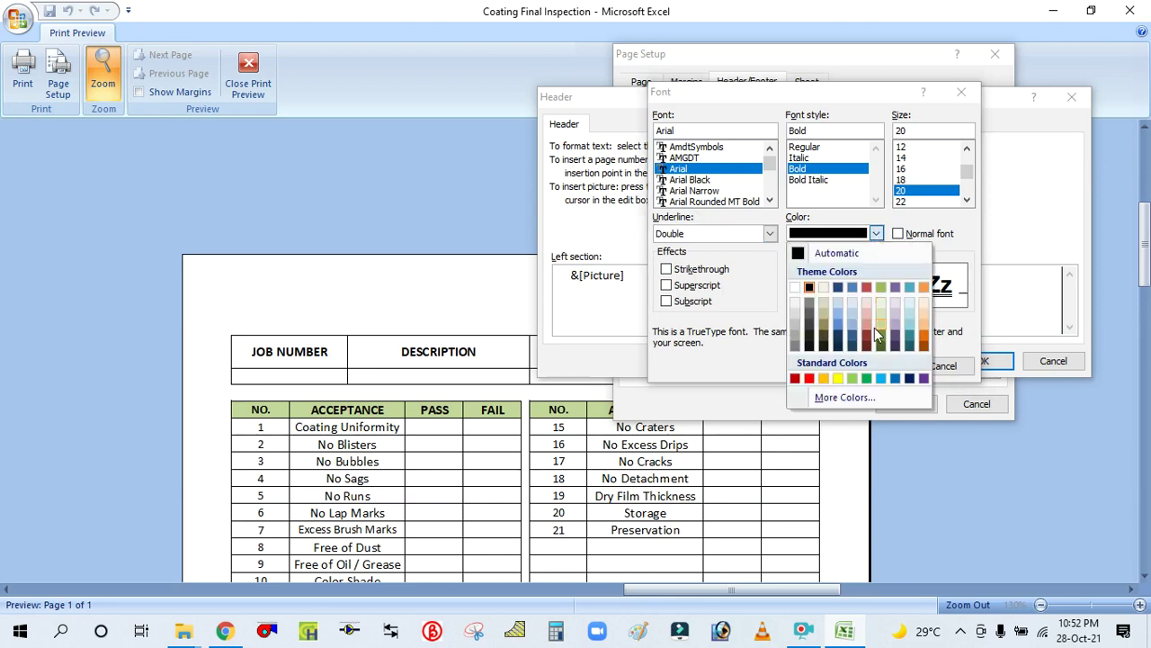
pyautogui.click(896, 379)
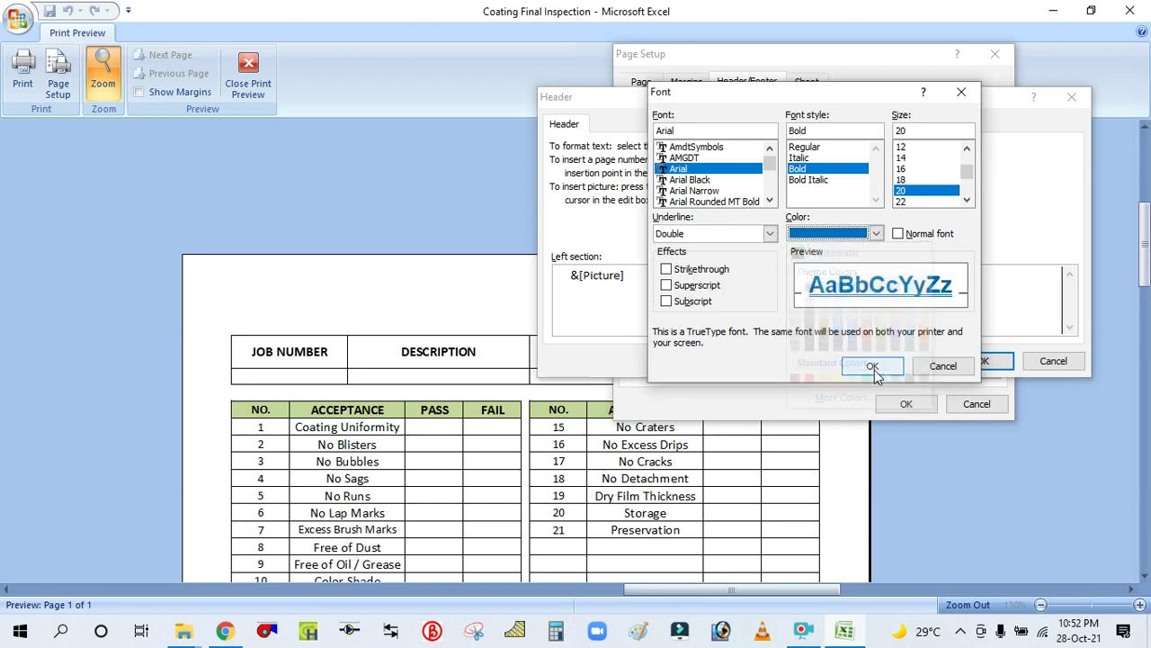
pyautogui.click(877, 234)
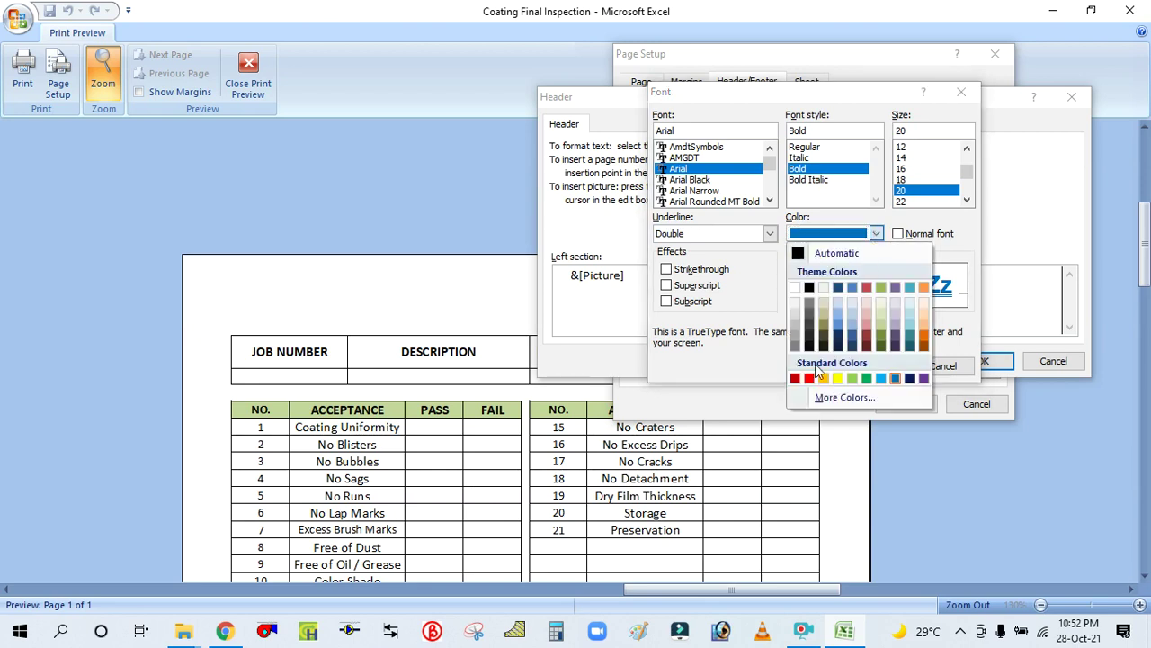
pyautogui.click(819, 379)
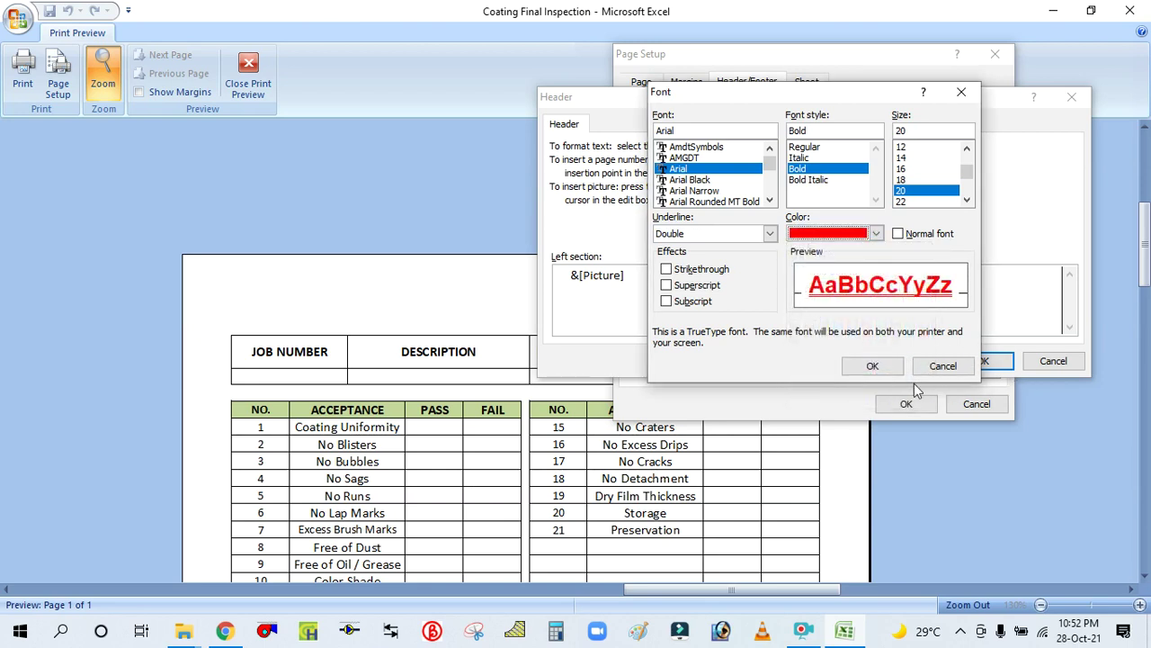
pyautogui.click(866, 367)
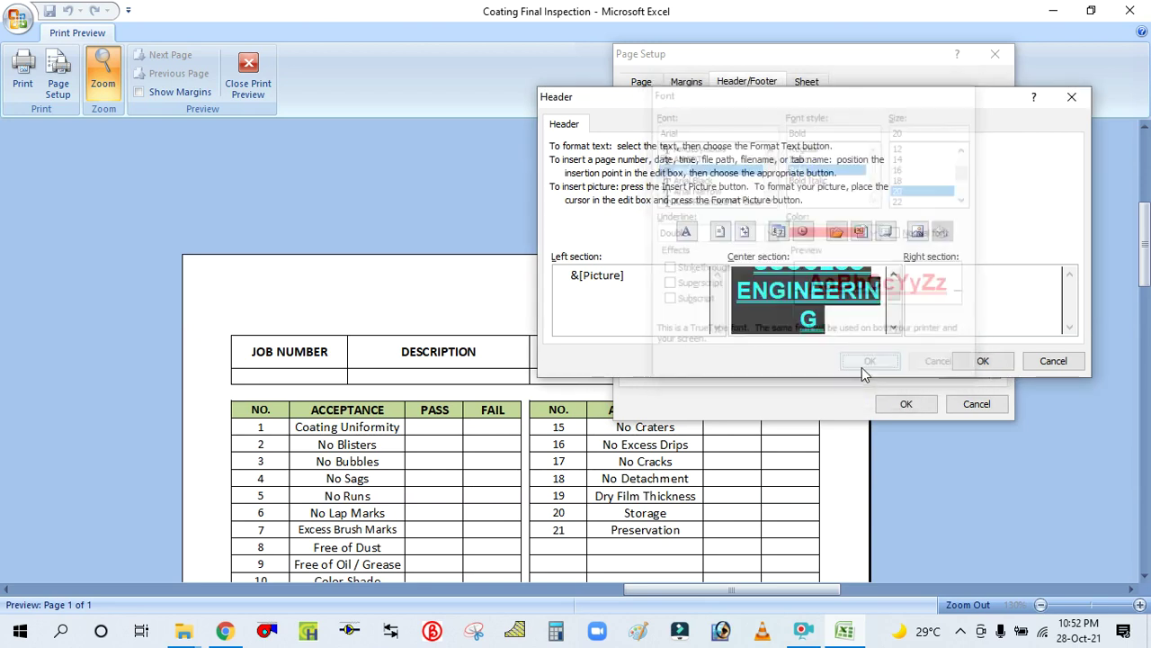
# Apply the custom header and the page setup, and check the header in the print preview
pyautogui.click(984, 360)
pyautogui.click(906, 403)
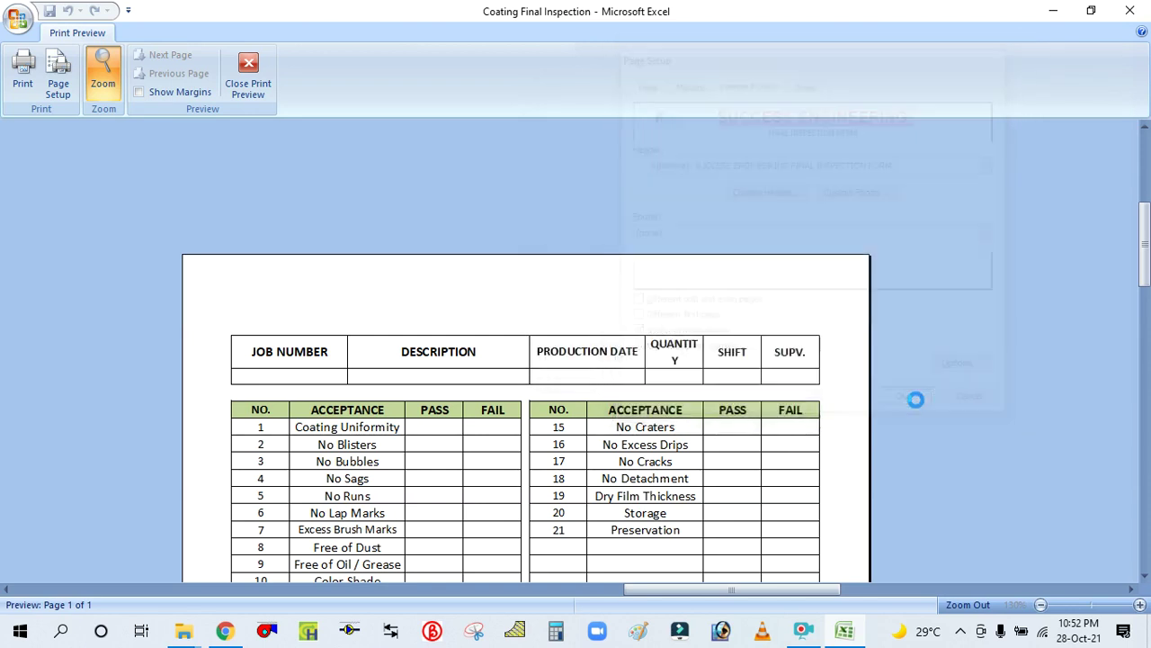
pyautogui.scroll(-2, 416, 339)
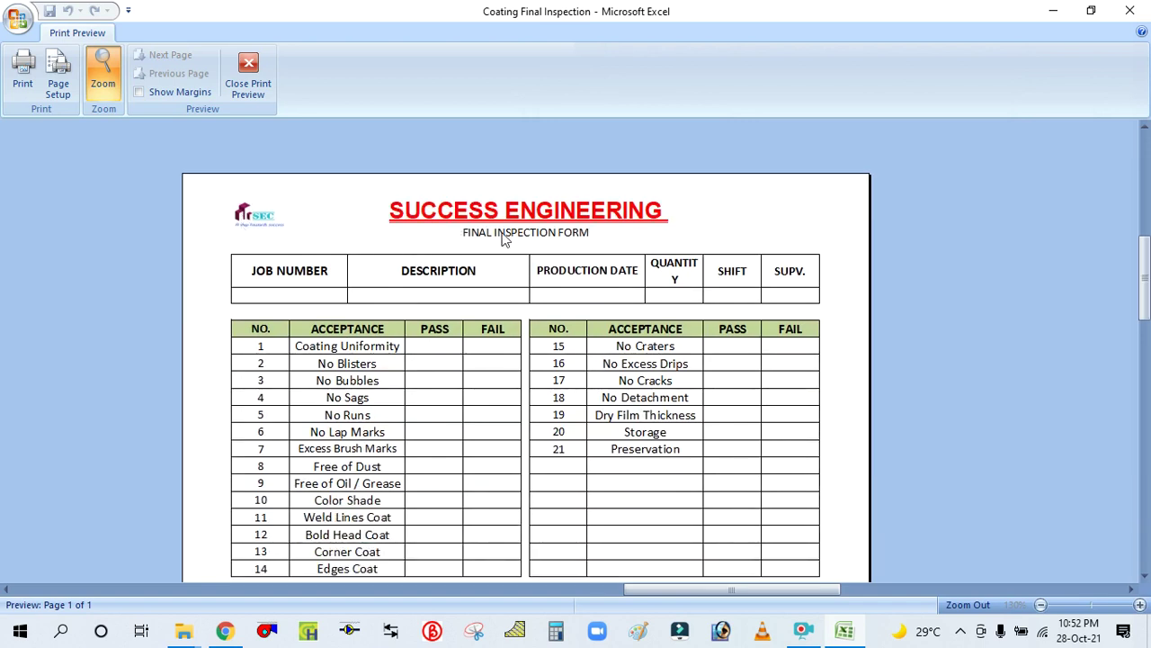
# Examine the whole previewed page from the header down to the signature blocks, and close the print preview
pyautogui.scroll(-1, 486, 204)
pyautogui.scroll(-12, 480, 204)
pyautogui.scroll(8, 488, 347)
pyautogui.scroll(9, 528, 364)
pyautogui.scroll(-8, 528, 364)
pyautogui.scroll(-4, 528, 364)
pyautogui.scroll(5, 528, 359)
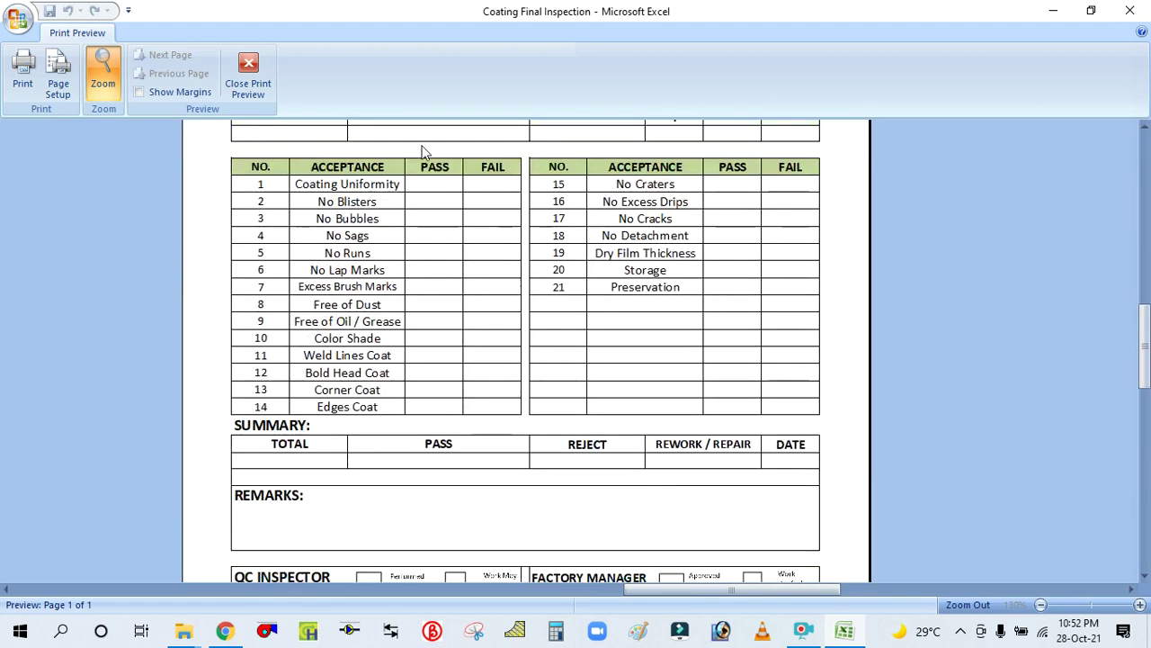
pyautogui.scroll(6, 365, 211)
pyautogui.click(270, 81)
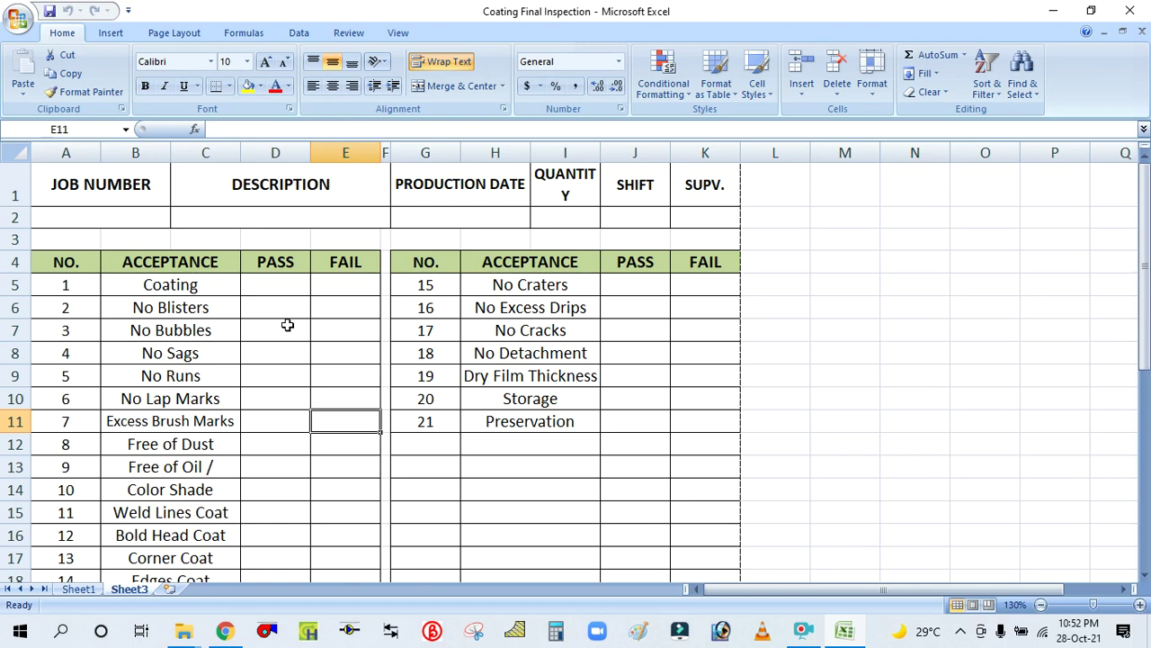
# Reopen the print preview and review the page from the header to its bottom margin
pyautogui.hotkey('ctrl', 'p')
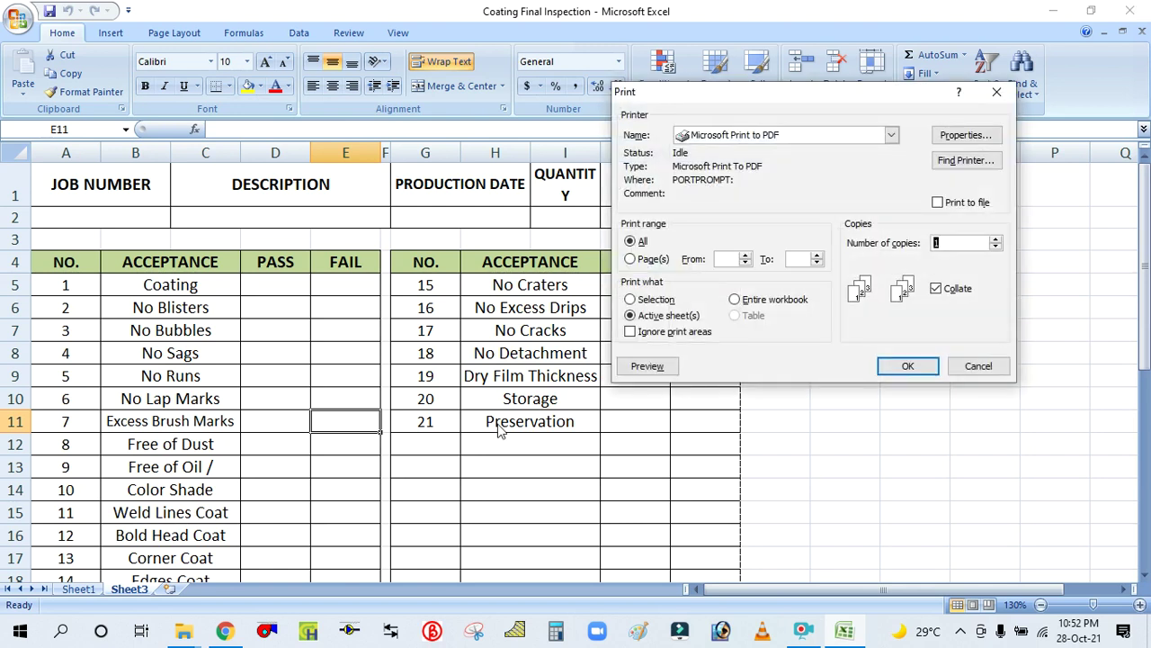
pyautogui.click(663, 365)
pyautogui.scroll(-6, 697, 413)
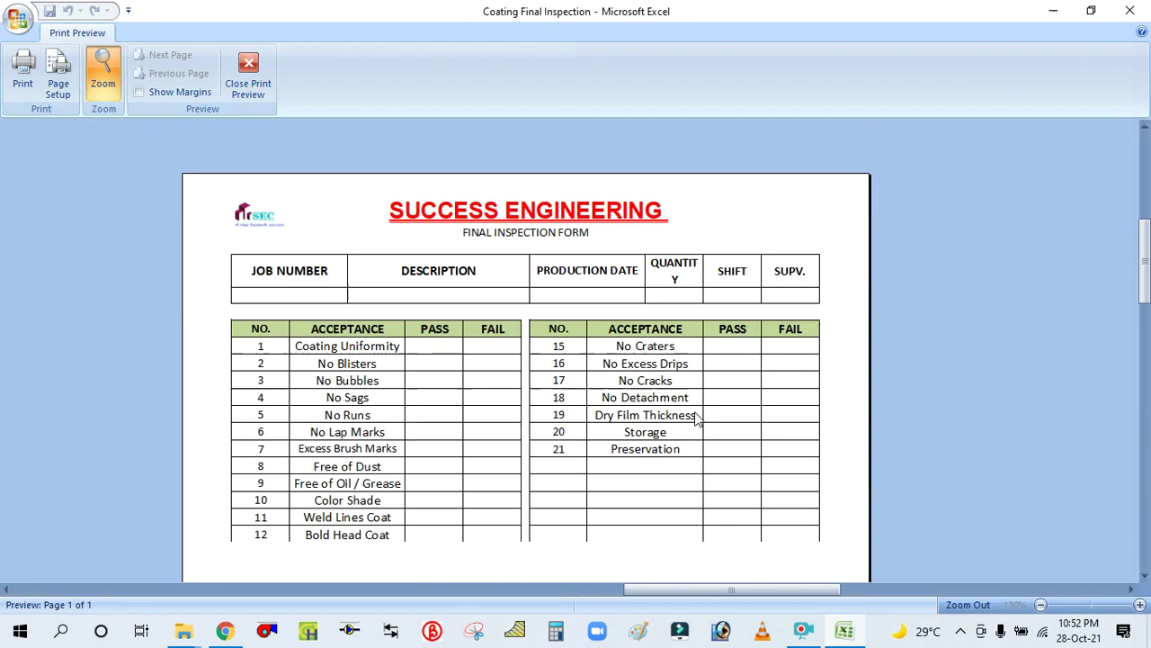
pyautogui.scroll(6, 698, 420)
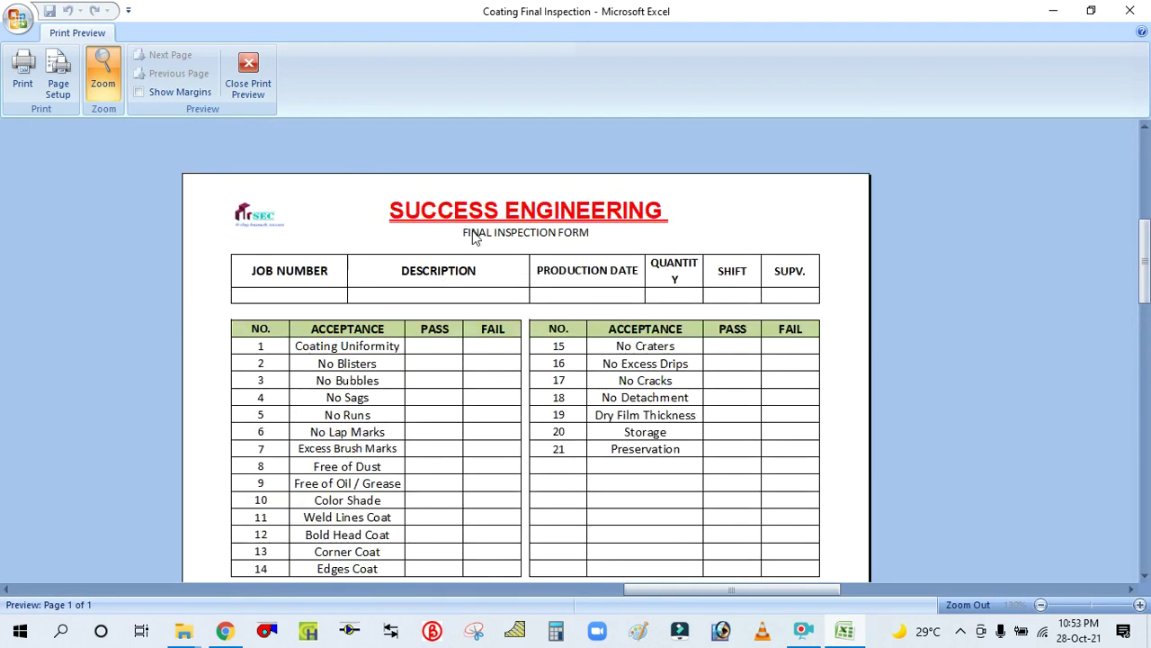
pyautogui.scroll(-5, 477, 243)
pyautogui.scroll(-5, 563, 353)
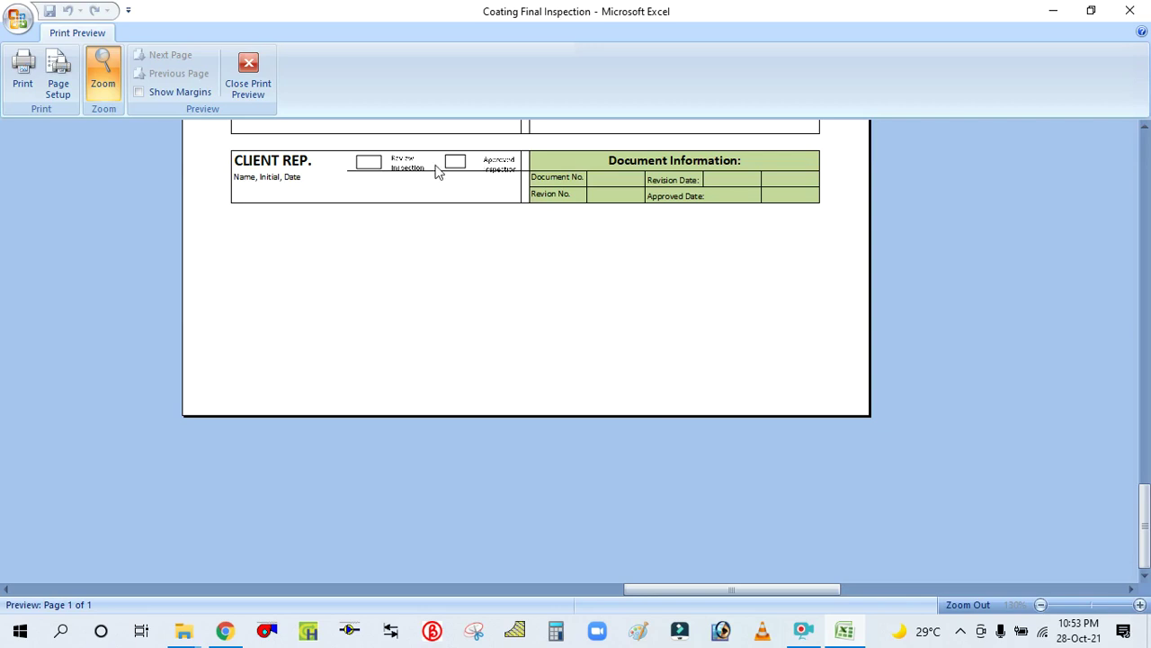
# Create and apply a custom footer with the page number in the left section, time in the center and date in the right
pyautogui.click(58, 76)
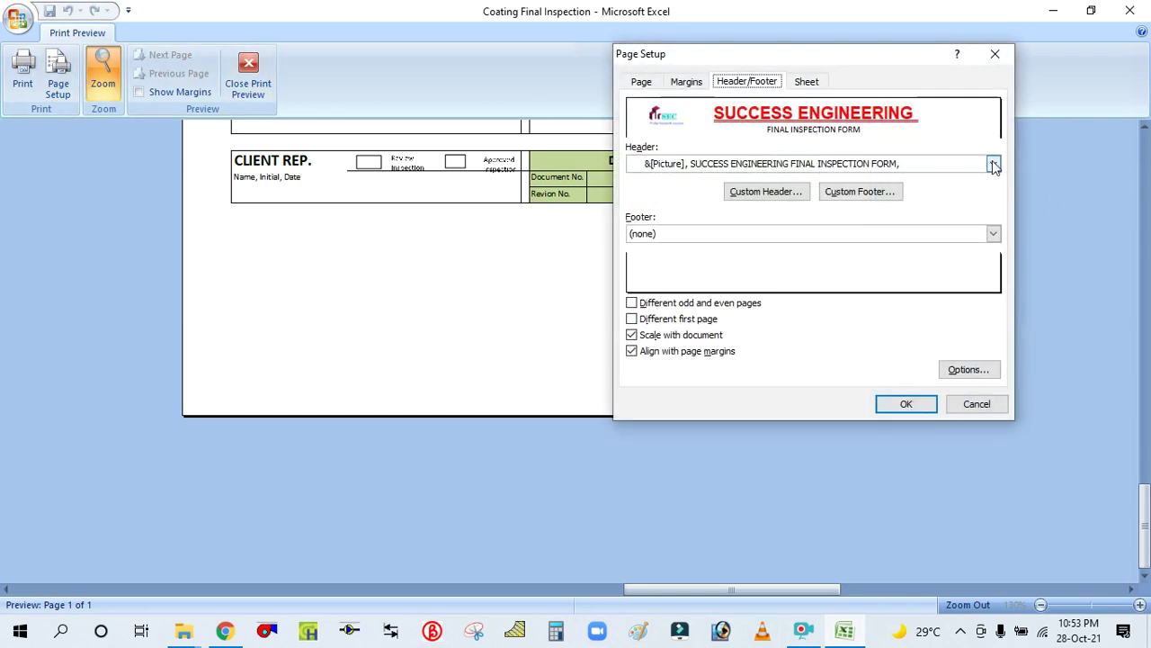
pyautogui.click(846, 190)
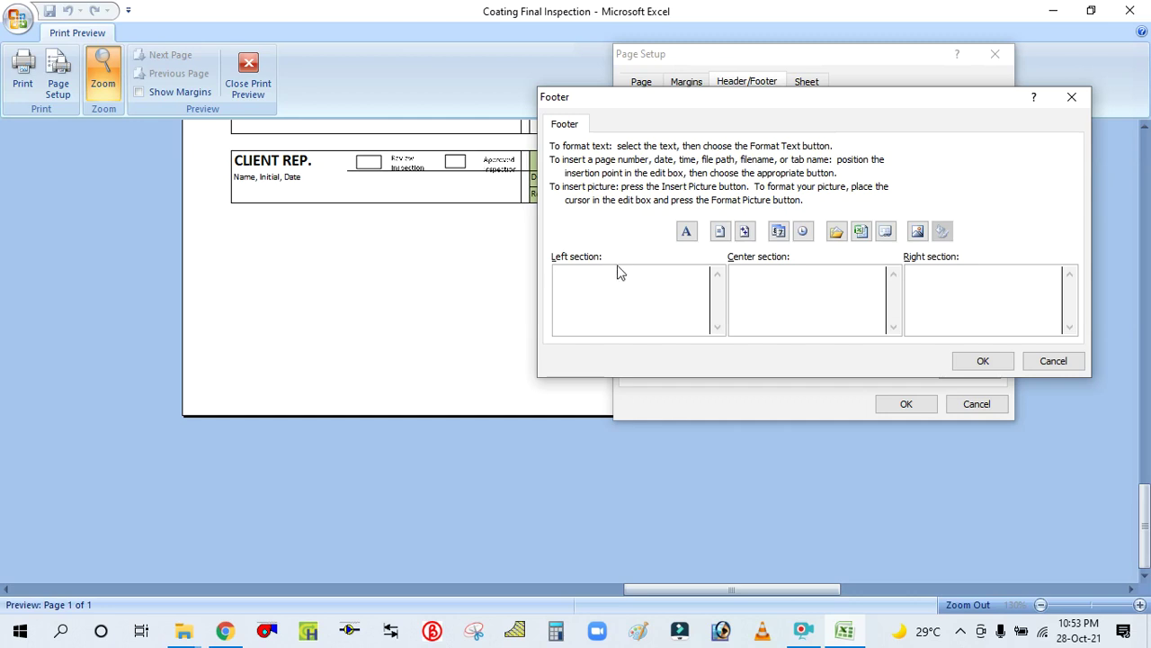
pyautogui.click(721, 233)
pyautogui.click(779, 233)
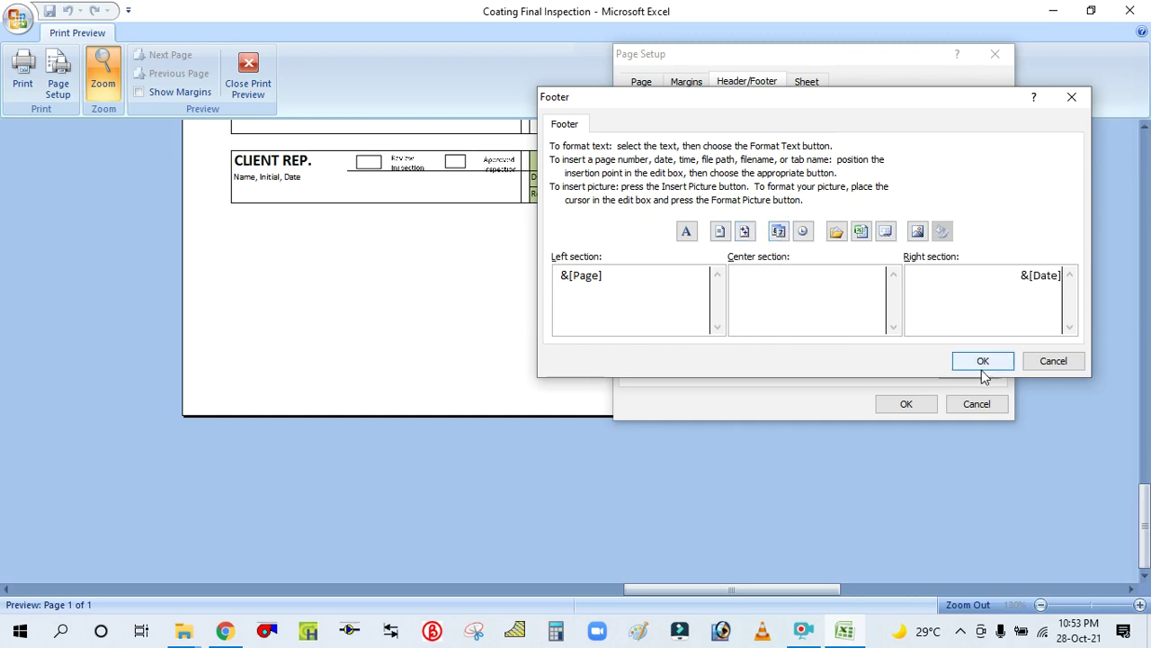
pyautogui.click(803, 228)
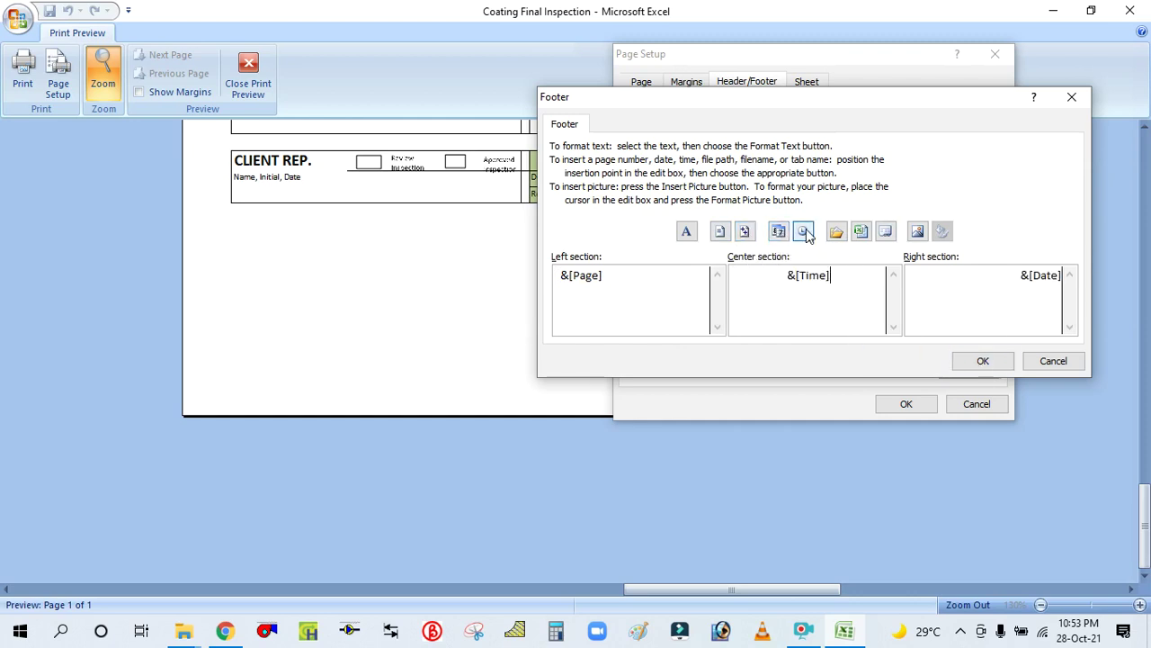
pyautogui.click(982, 361)
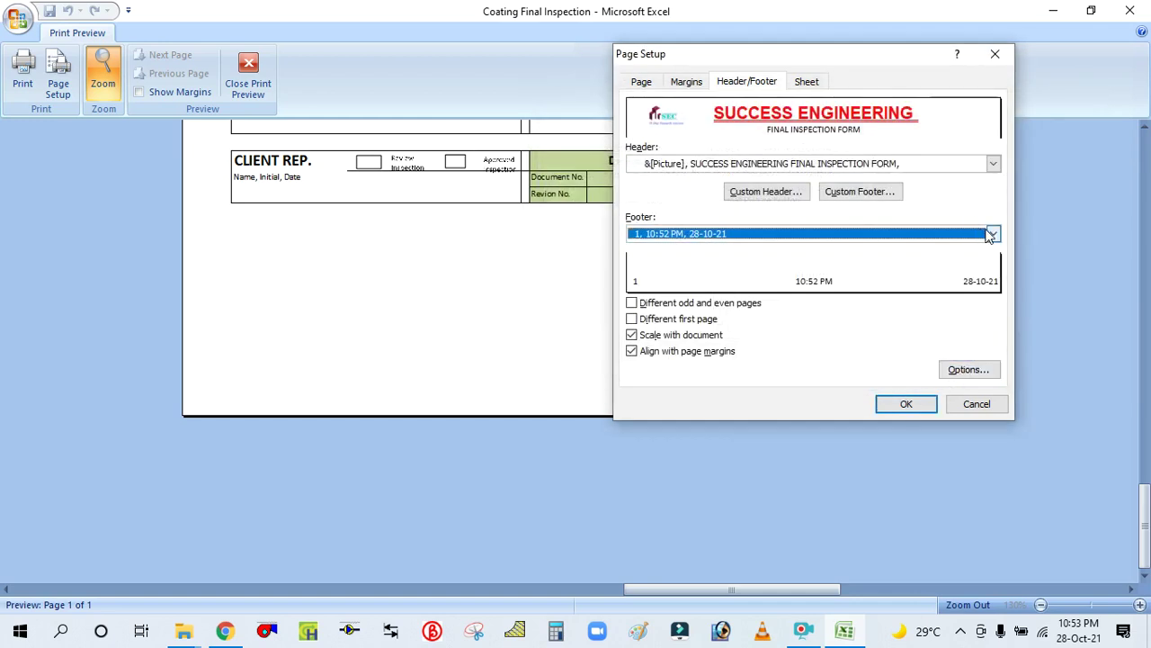
pyautogui.click(910, 405)
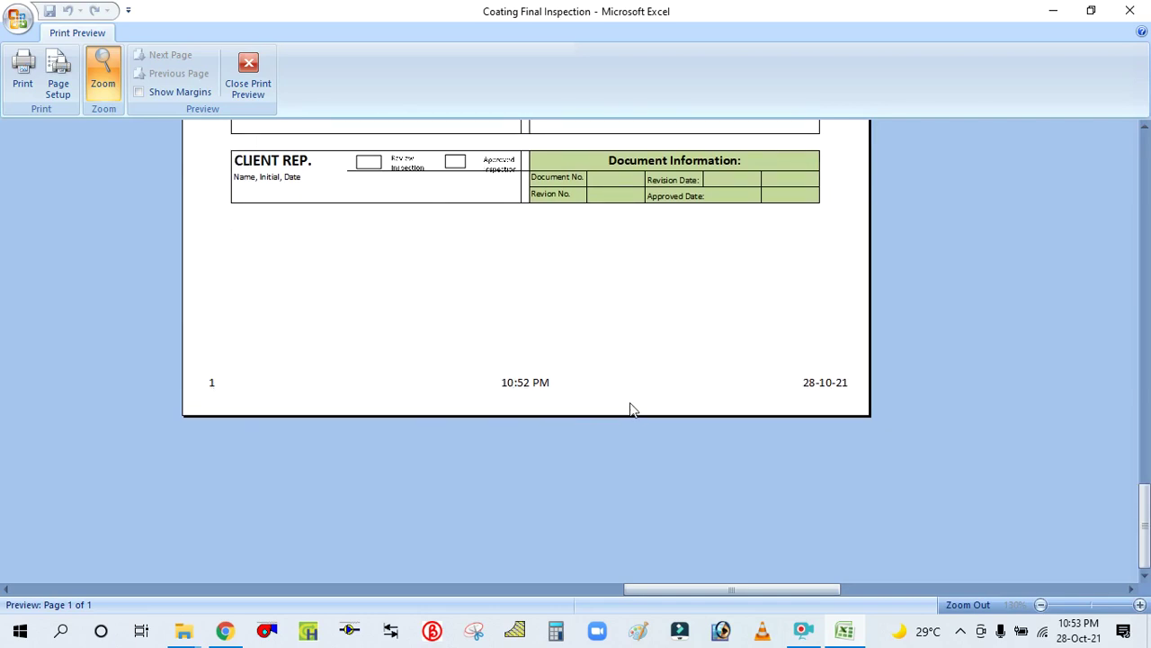
# Replace the custom footer with the built-in "Page 1, Sheet3" footer and apply the page setup
pyautogui.click(57, 79)
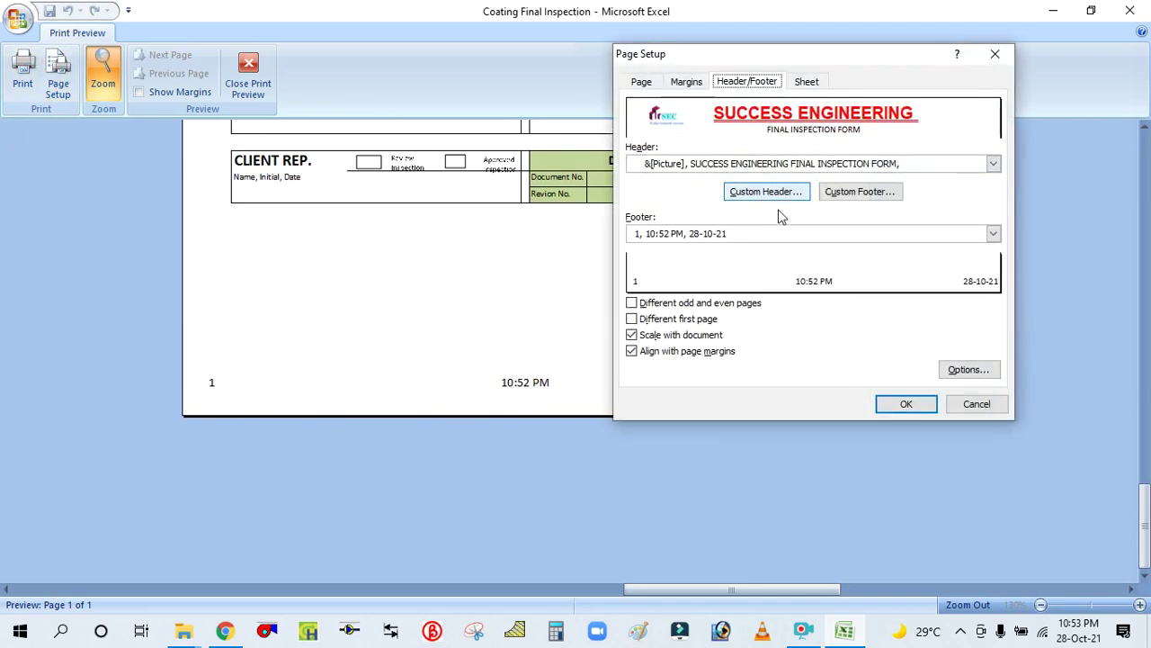
pyautogui.click(841, 193)
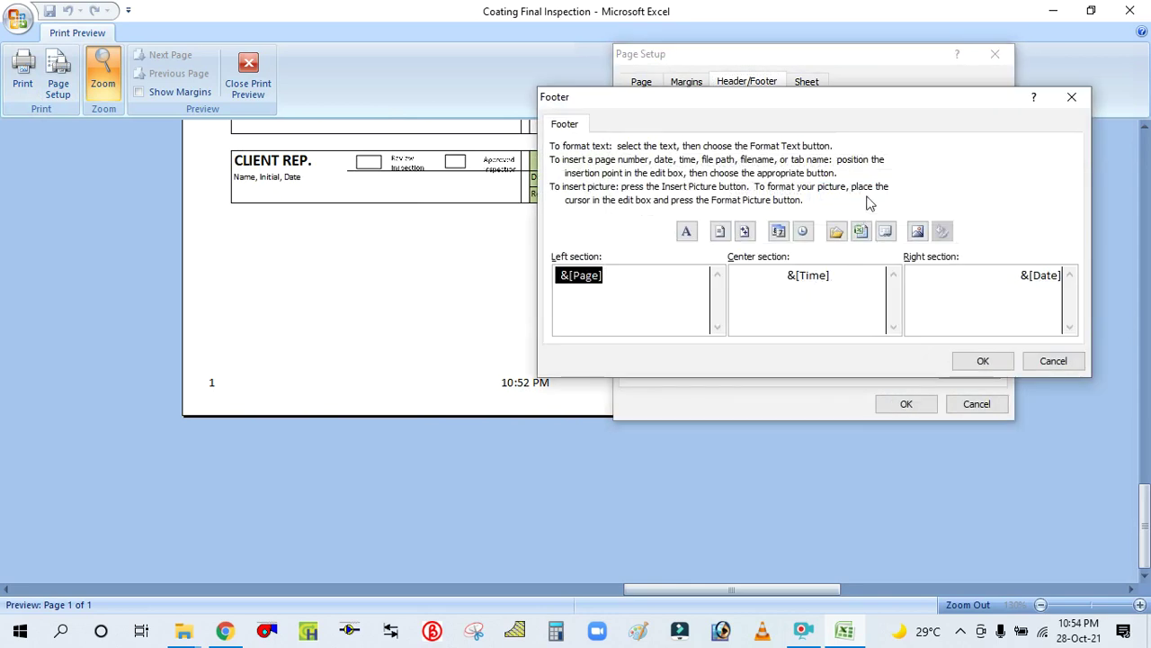
pyautogui.click(982, 360)
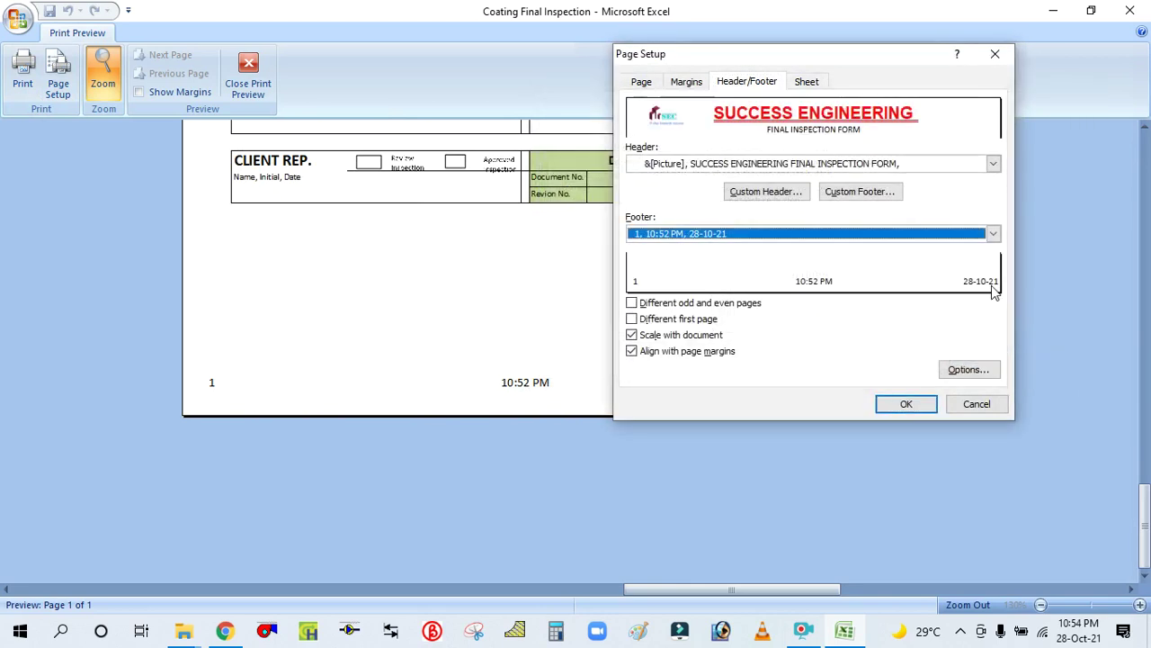
pyautogui.click(993, 235)
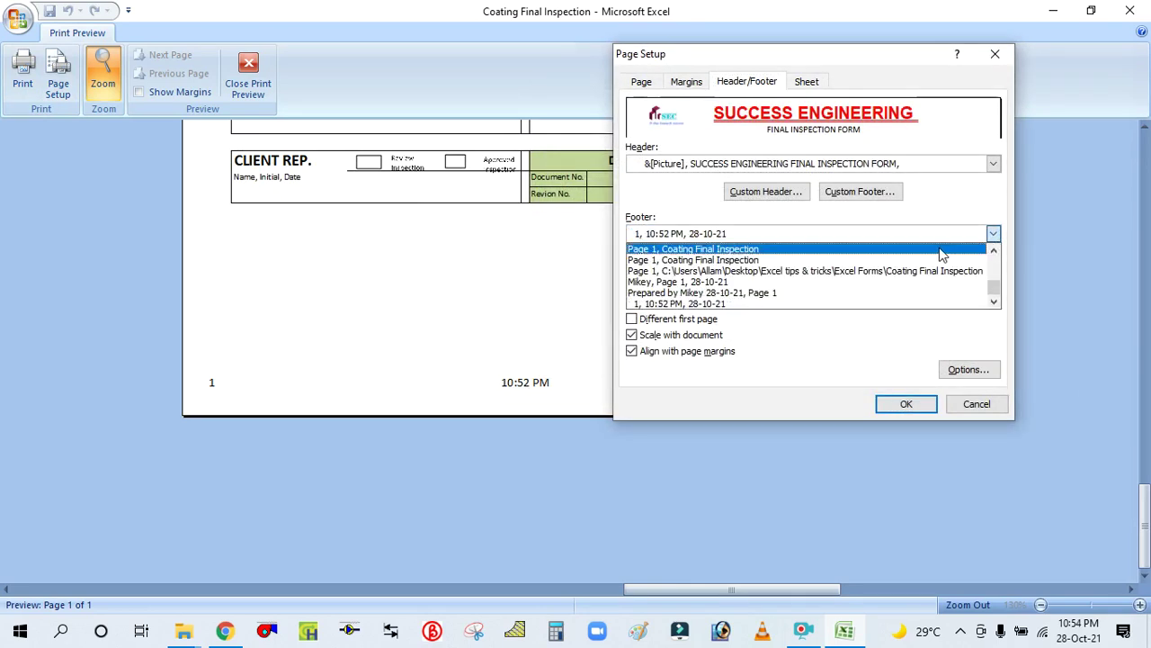
pyautogui.scroll(1, 784, 272)
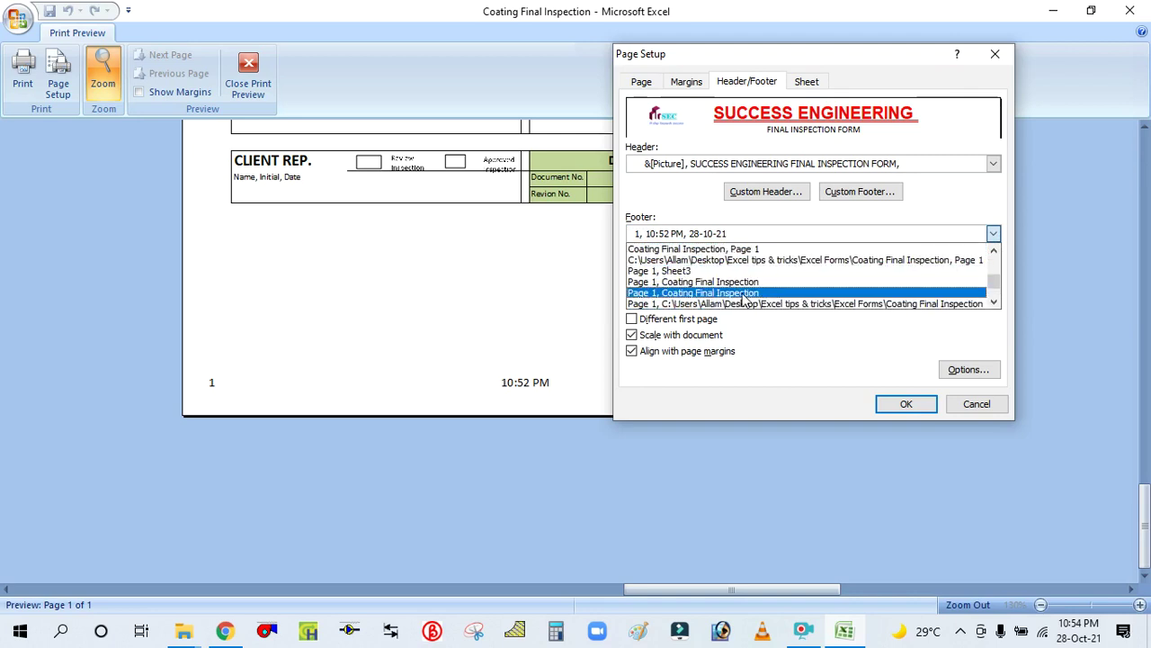
pyautogui.scroll(1, 722, 311)
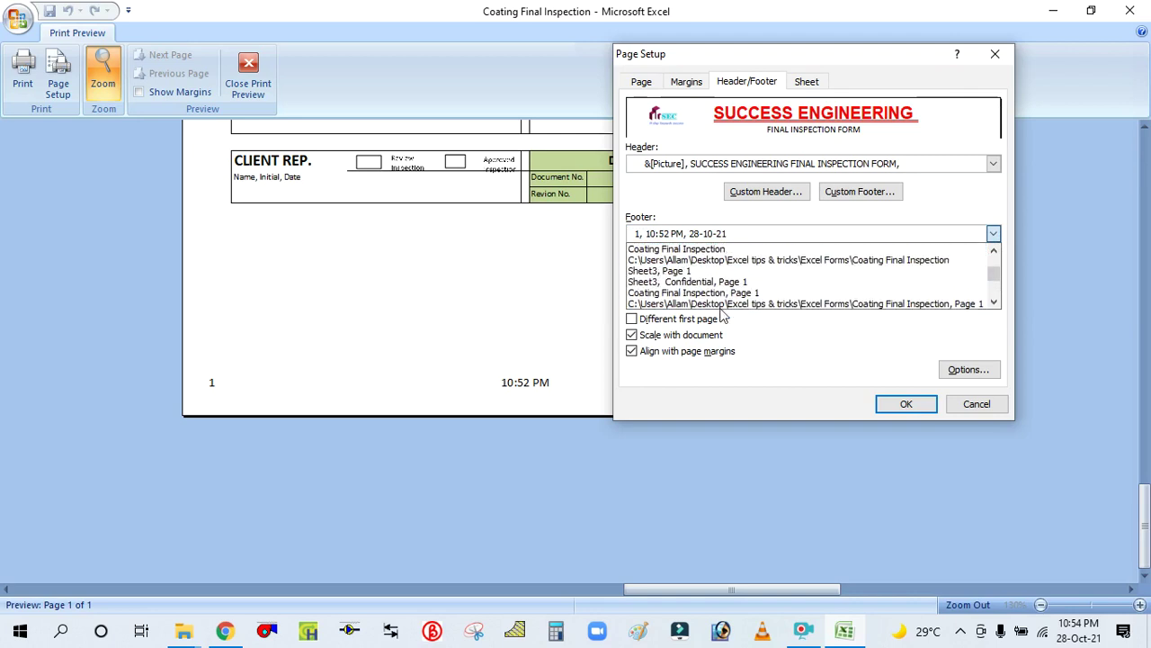
pyautogui.scroll(2, 721, 311)
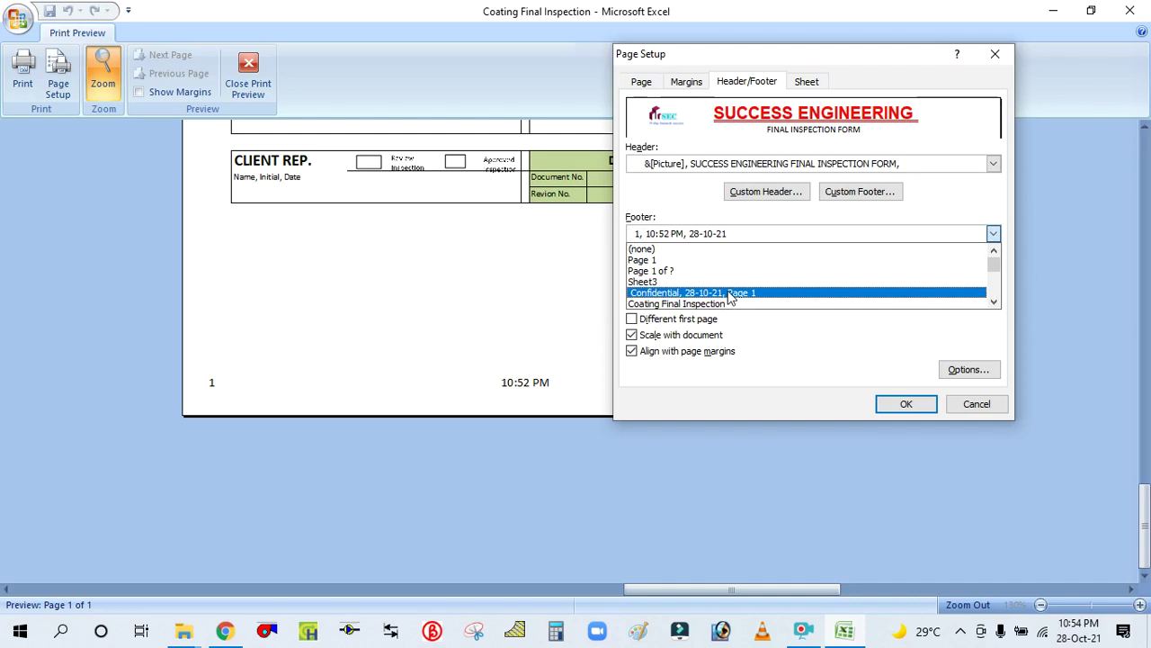
pyautogui.scroll(-4, 730, 297)
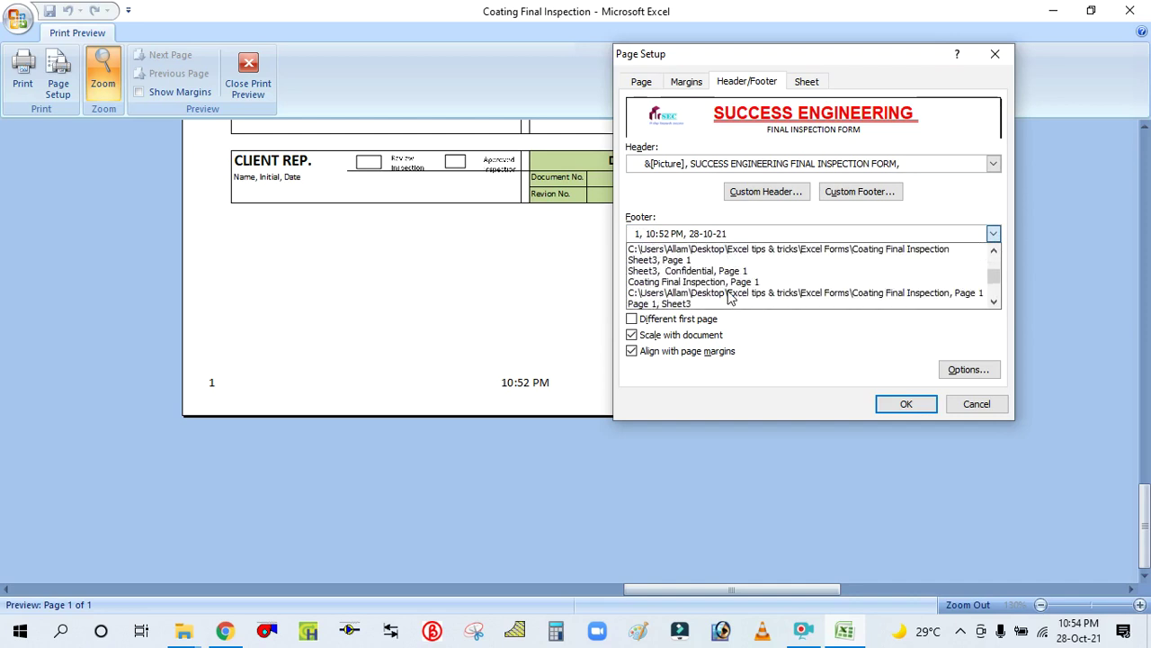
pyautogui.scroll(-4, 730, 302)
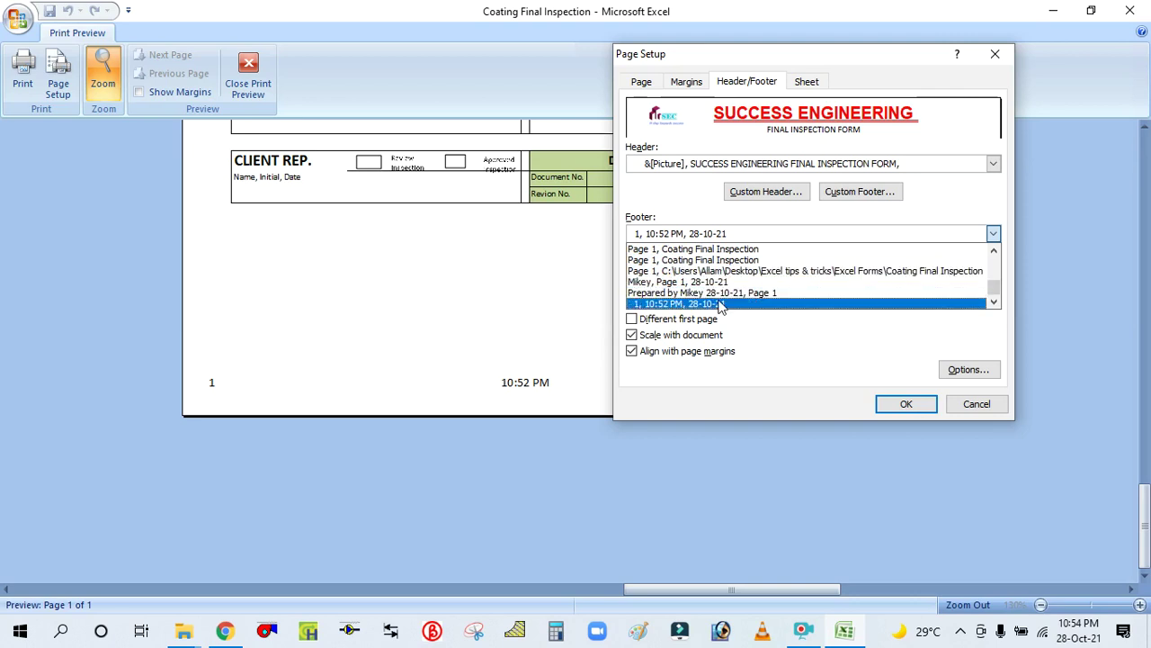
pyautogui.scroll(2, 725, 297)
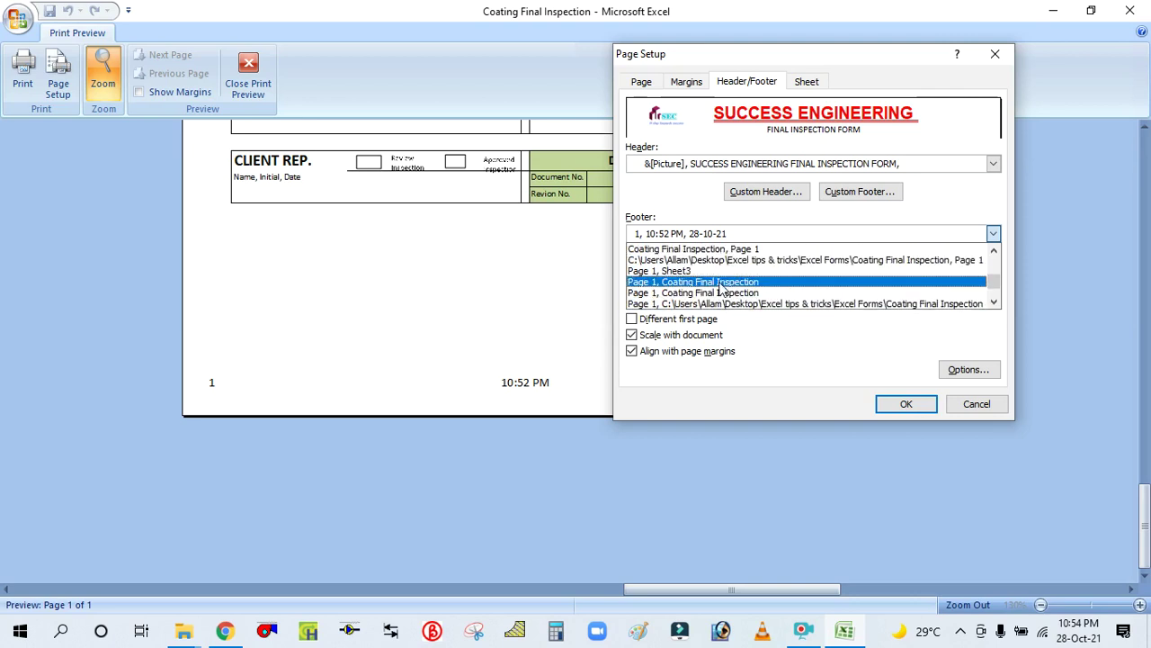
pyautogui.click(723, 273)
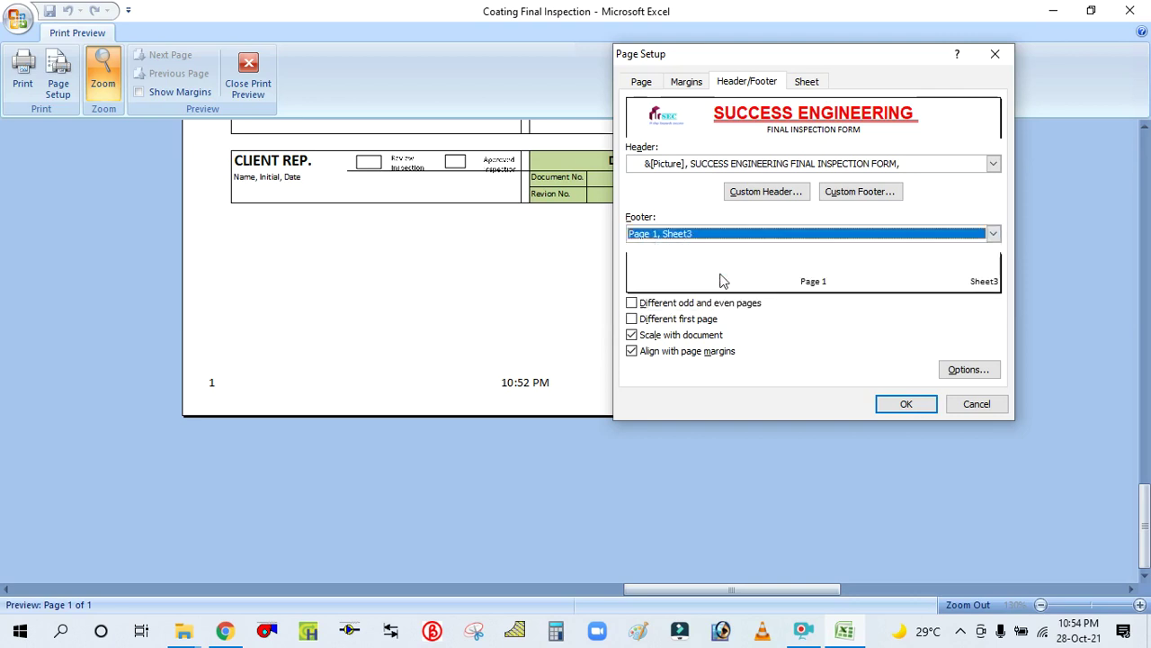
pyautogui.click(900, 404)
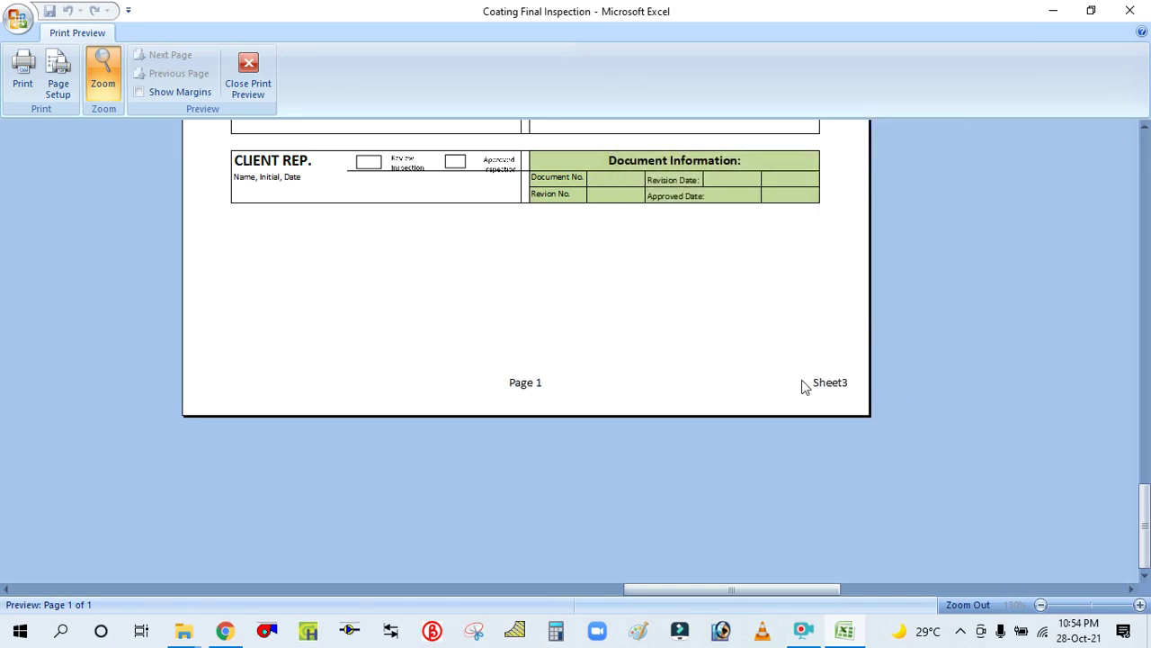
# Print the form to a PDF file named "Form header and footer" on the Desktop
pyautogui.scroll(5, 334, 193)
pyautogui.scroll(6, 361, 275)
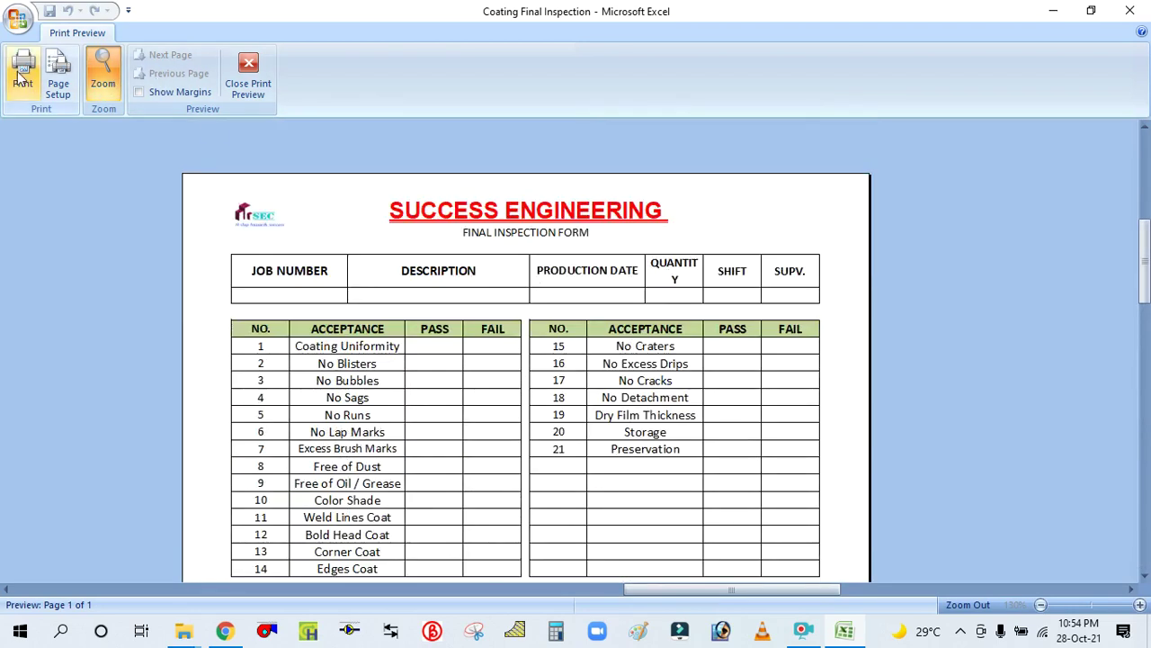
pyautogui.click(22, 79)
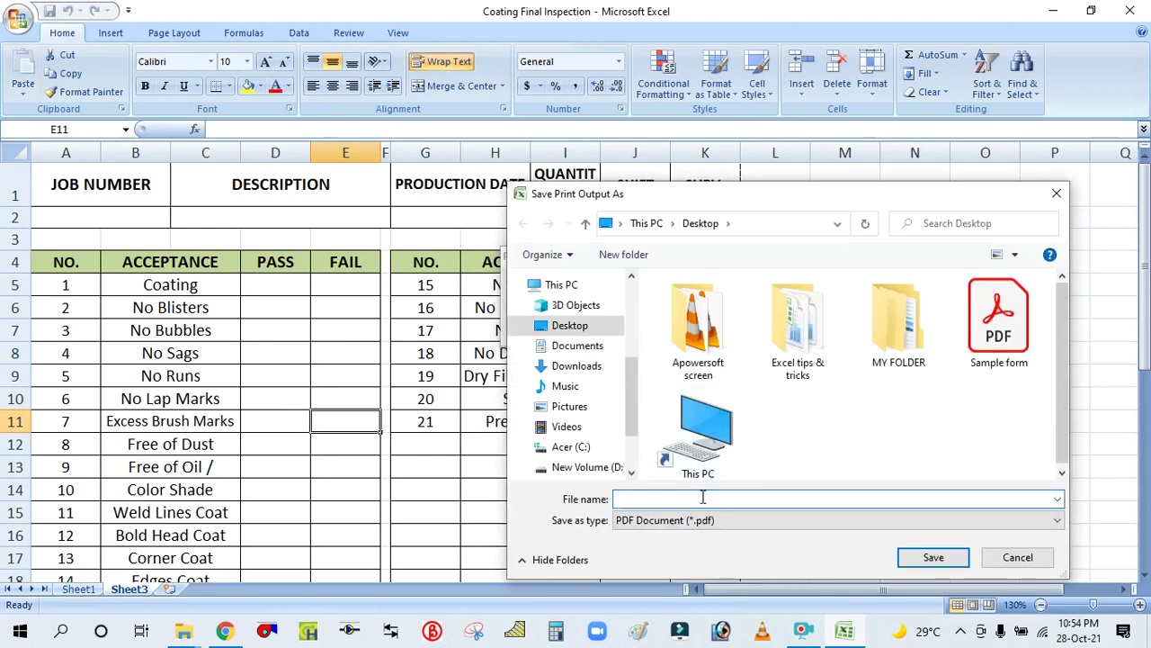
pyautogui.write('fORM')
pyautogui.press('BackSpace')
pyautogui.press('BackSpace')
pyautogui.write('Form header and footer')
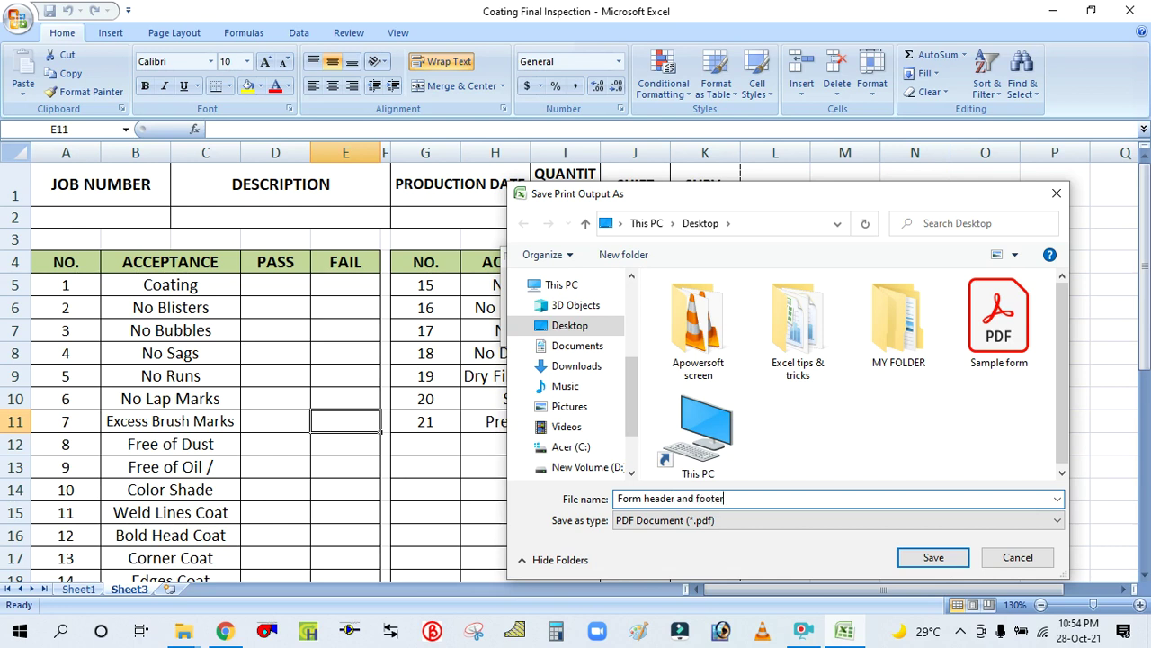
pyautogui.click(933, 556)
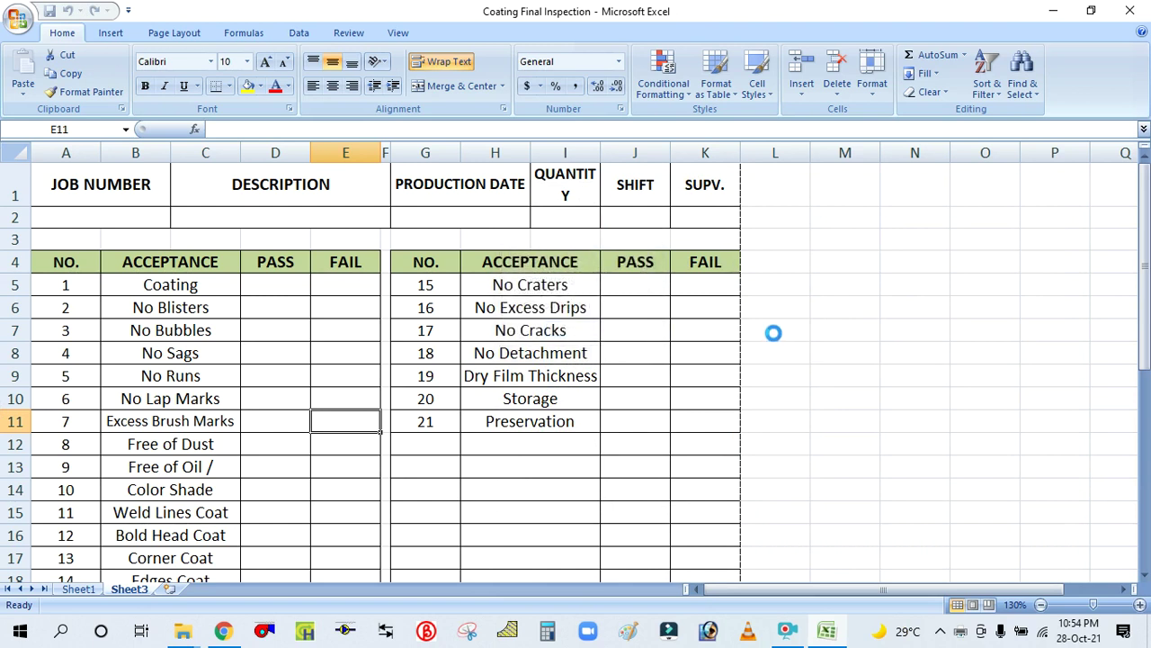
# Open the "Form header and footer" PDF from the desktop in Adobe Acrobat Reader and check its header and footer
pyautogui.click(1054, 10)
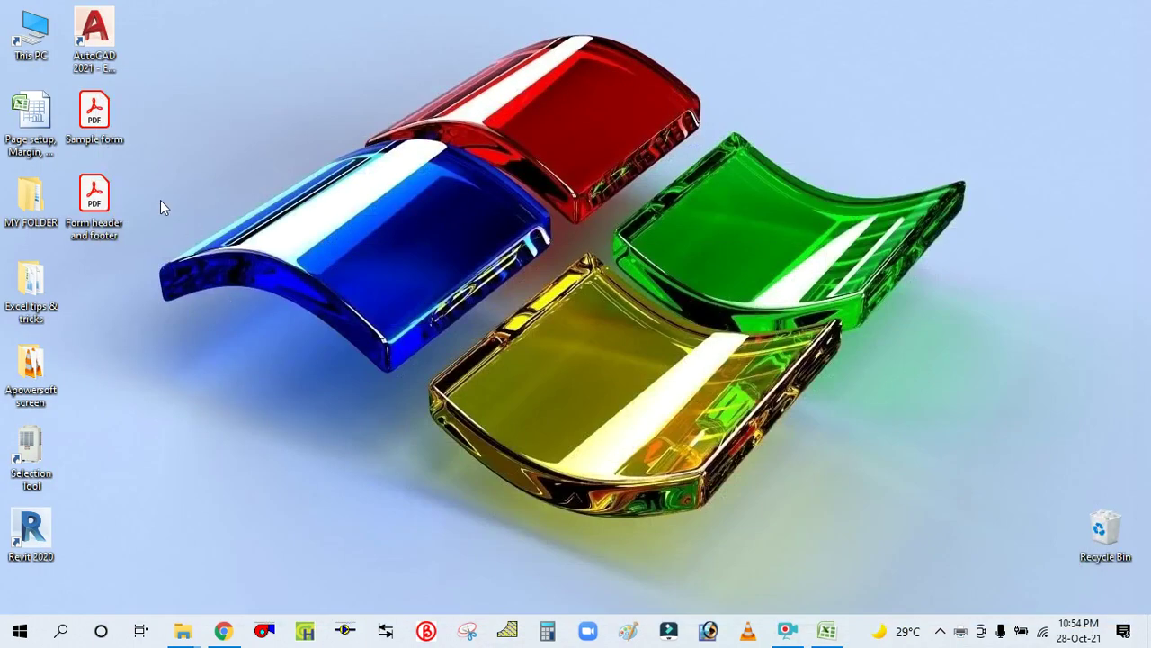
pyautogui.doubleClick(100, 206)
pyautogui.scroll(-1, 476, 384)
pyautogui.scroll(-10, 476, 385)
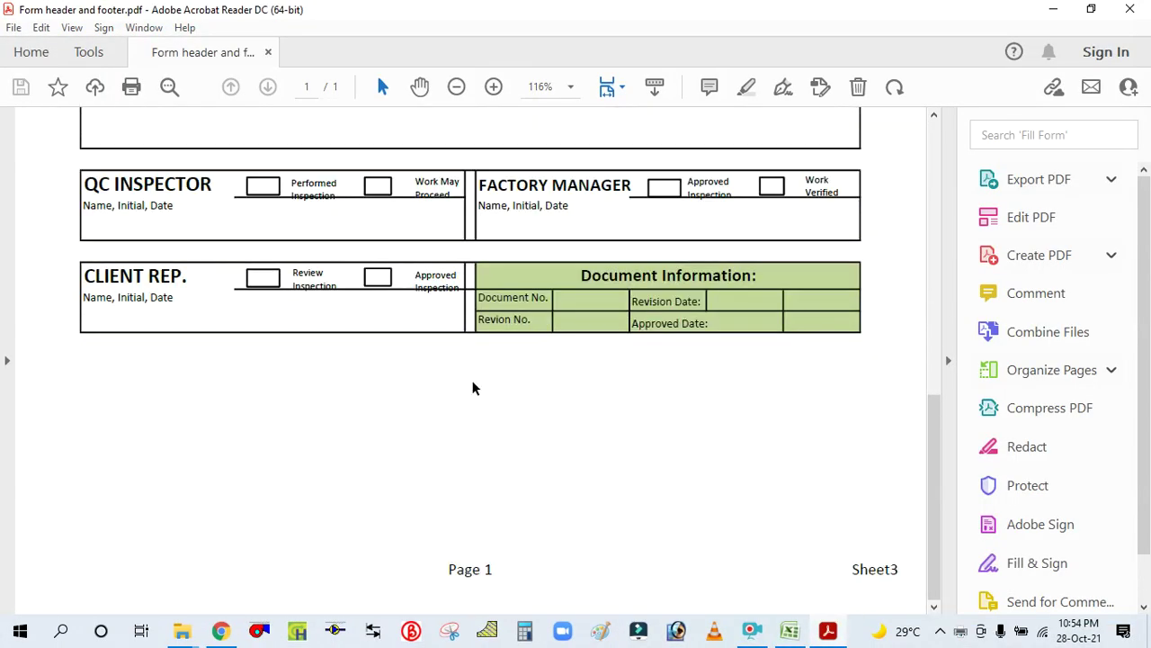
pyautogui.scroll(15, 476, 388)
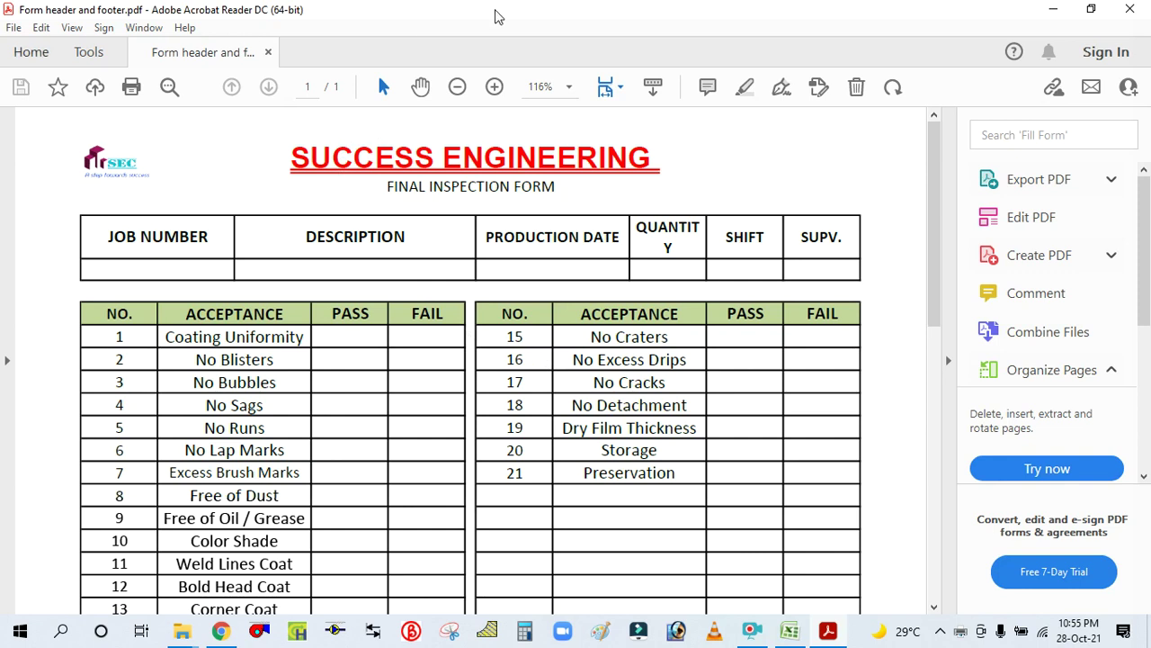
pyautogui.click(752, 631)
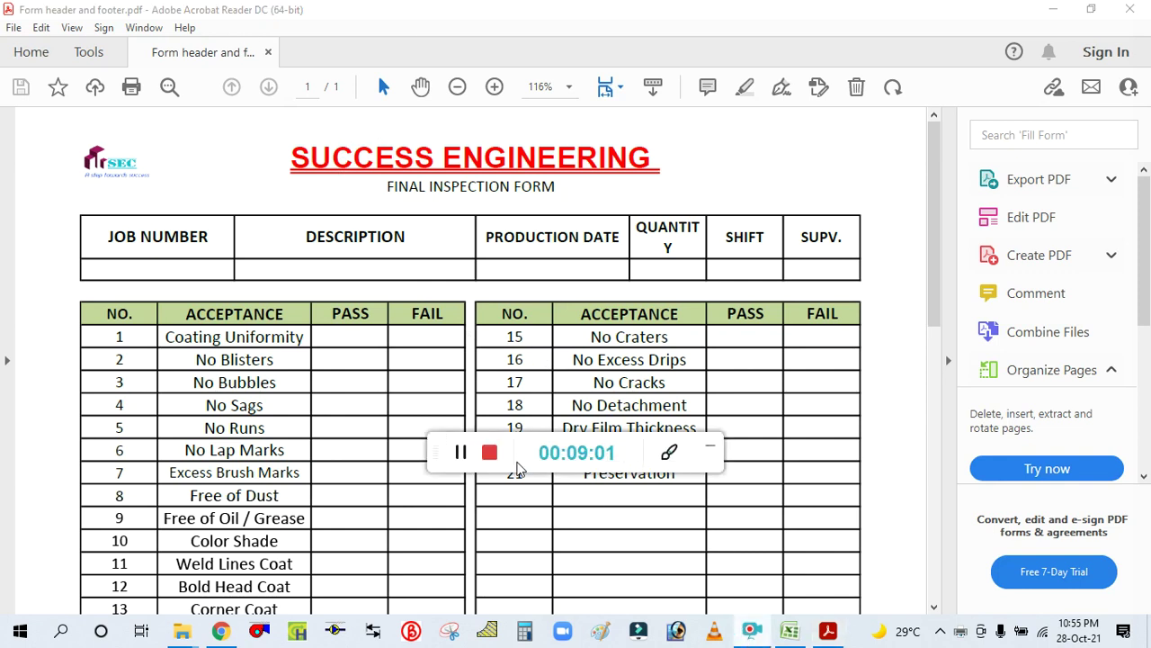